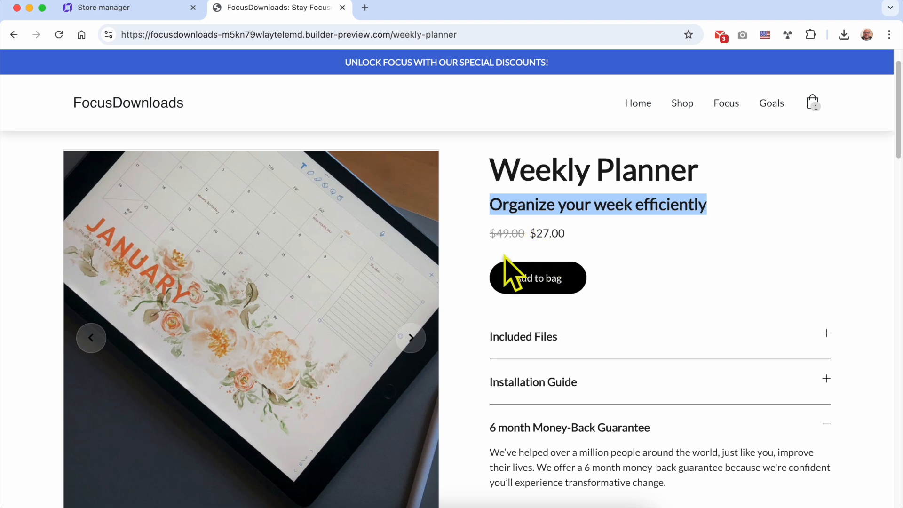
# Read the Included Files, Installation Guide and money-back guarantee sections on the Weekly Planner product page
pyautogui.click(510, 338)
pyautogui.scroll(-5, 527, 367)
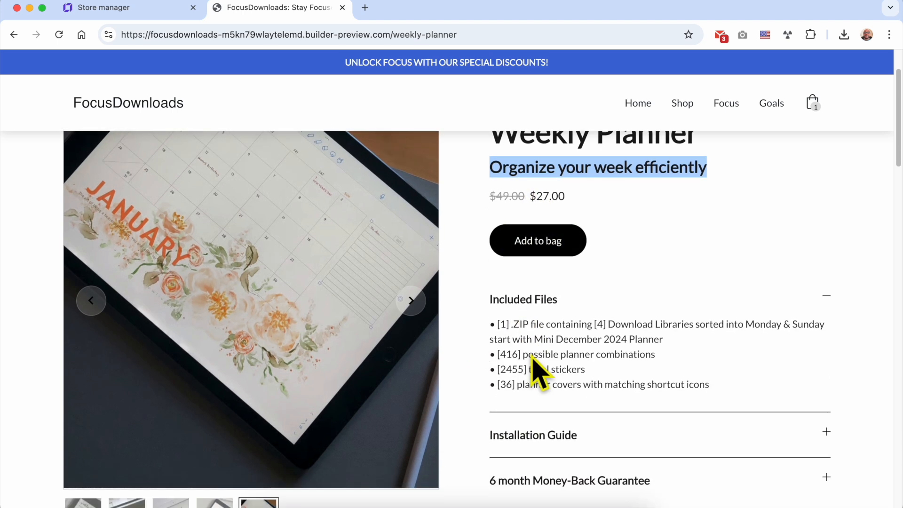
pyautogui.click(540, 417)
pyautogui.click(548, 423)
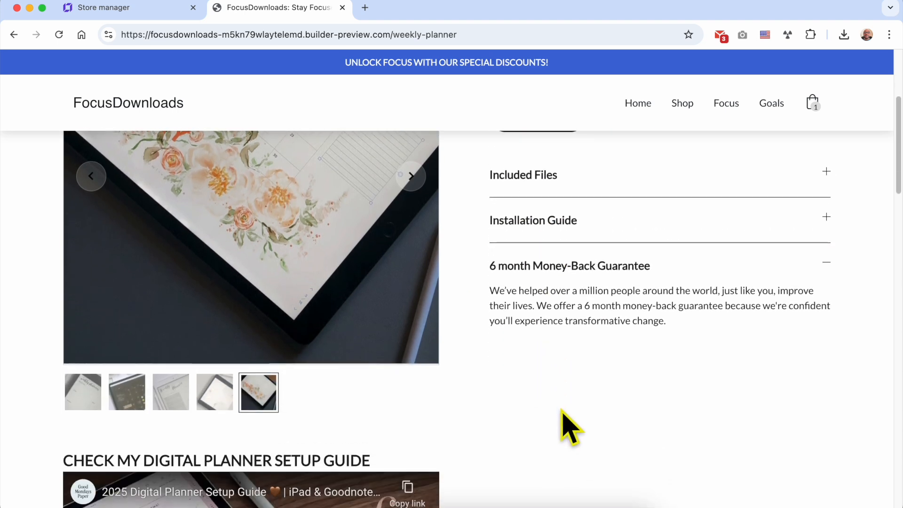
# Browse the Weekly Planner's product photos in the gallery, viewing the third, fourth and fifth images
pyautogui.scroll(5, 442, 350)
pyautogui.click(412, 381)
pyautogui.scroll(-5, 421, 357)
pyautogui.click(410, 263)
pyautogui.click(410, 264)
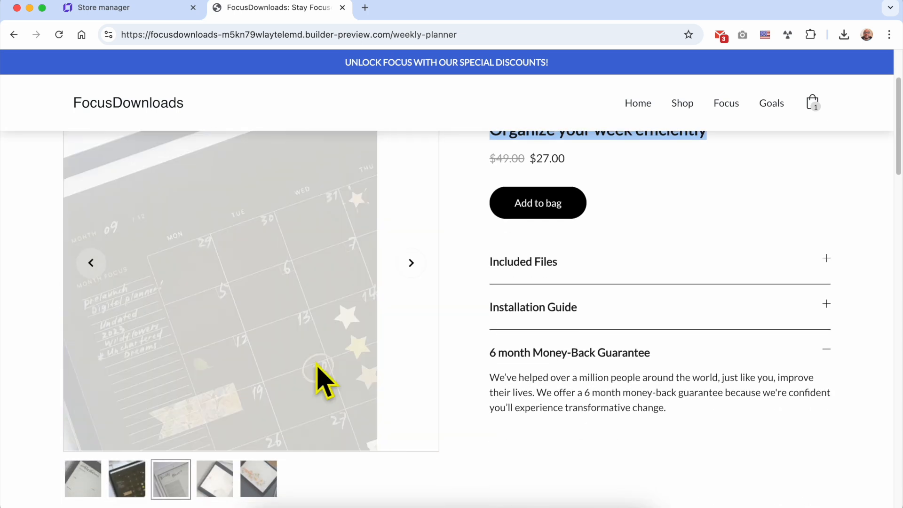
pyautogui.click(171, 478)
pyautogui.click(221, 484)
pyautogui.click(261, 484)
# Look through the setup guide video, description and images further along the Weekly Planner page
pyautogui.scroll(-15, 501, 397)
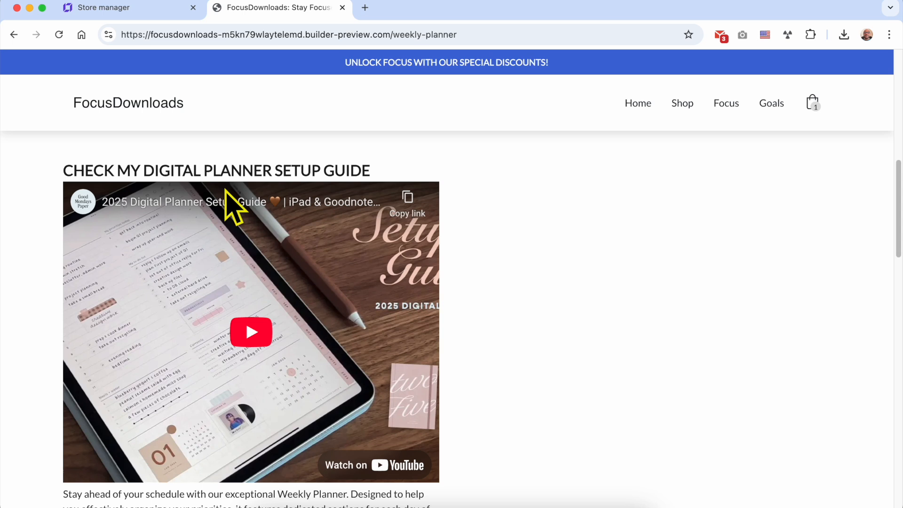
pyautogui.scroll(-6, 238, 231)
pyautogui.scroll(-10, 289, 258)
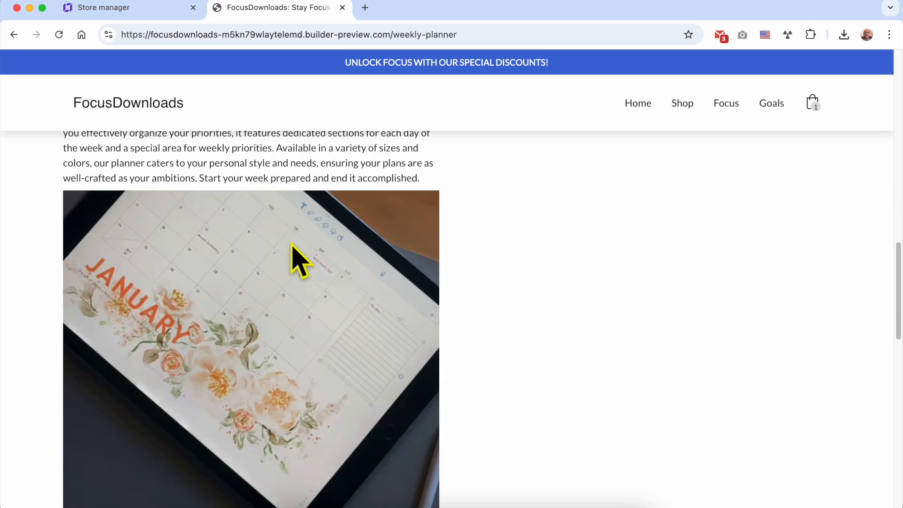
pyautogui.scroll(-3, 288, 254)
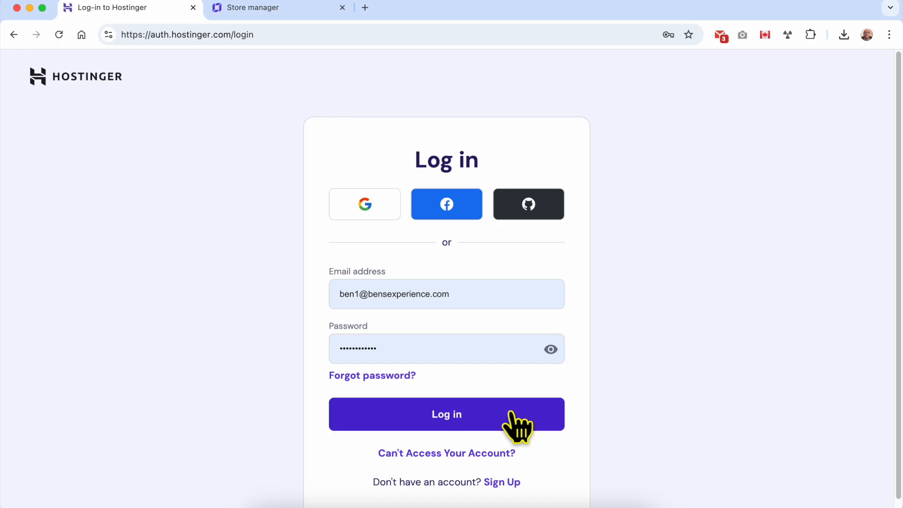
# Log in to Hostinger with the prefilled credentials and add a new website using Hostinger Website Builder
pyautogui.click(511, 412)
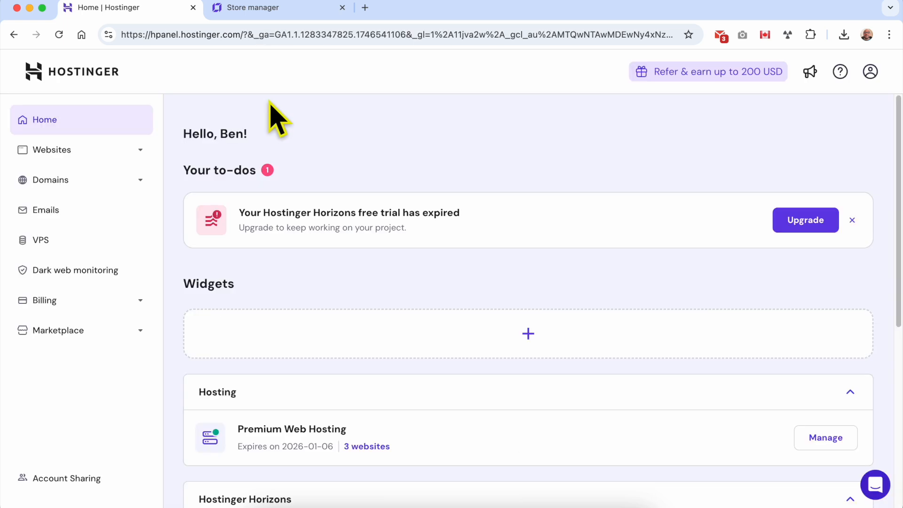
pyautogui.click(115, 151)
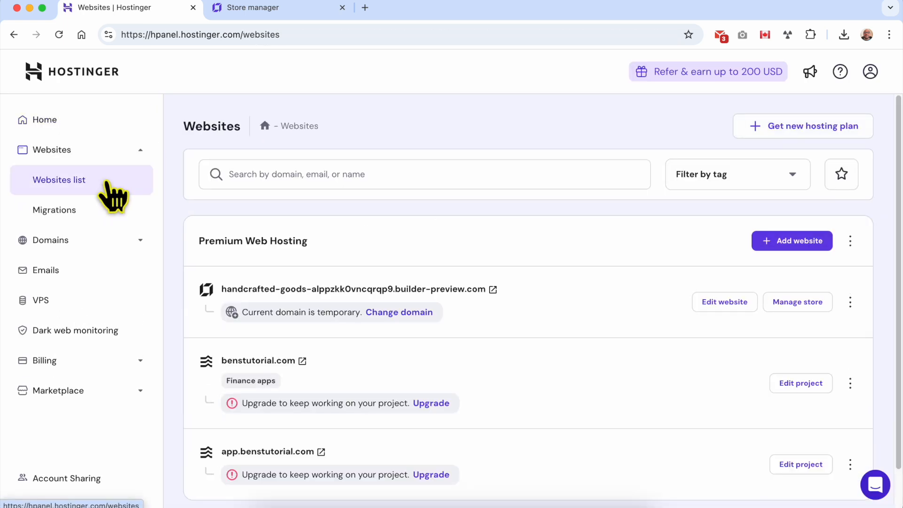
pyautogui.click(784, 245)
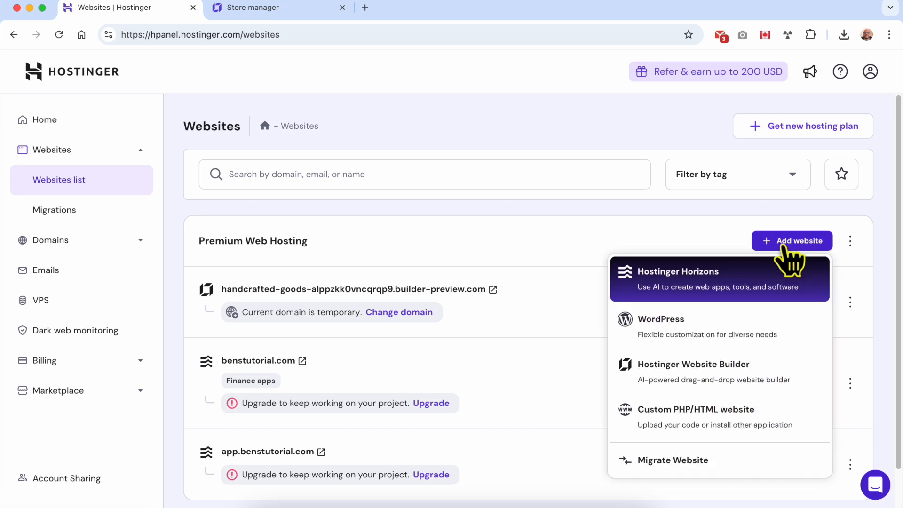
pyautogui.click(733, 372)
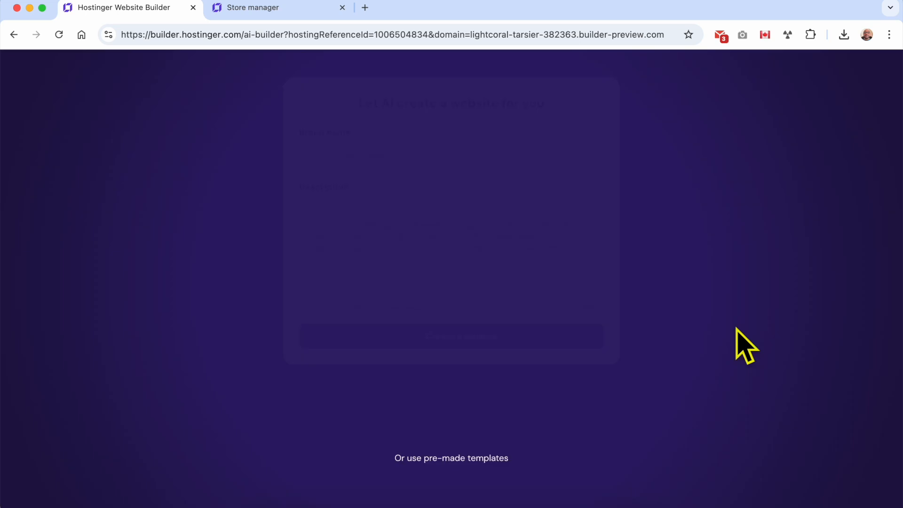
# Enter FocusDownloads as the brand name for the AI-created website
pyautogui.click(367, 210)
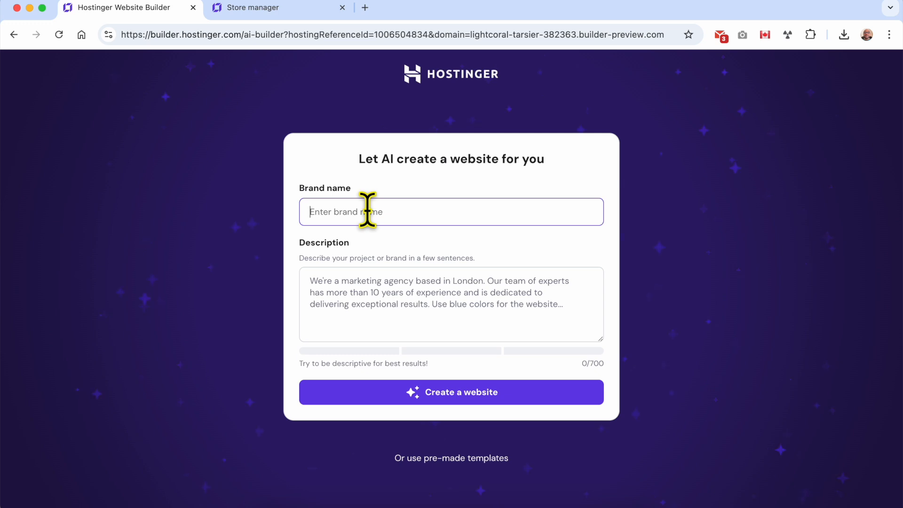
pyautogui.write('FocusDownloads')
# Enter the description "I want to sell digital products like digital planners. my online store goal is to help people stay focus and achieve their goals."
pyautogui.doubleClick(334, 247)
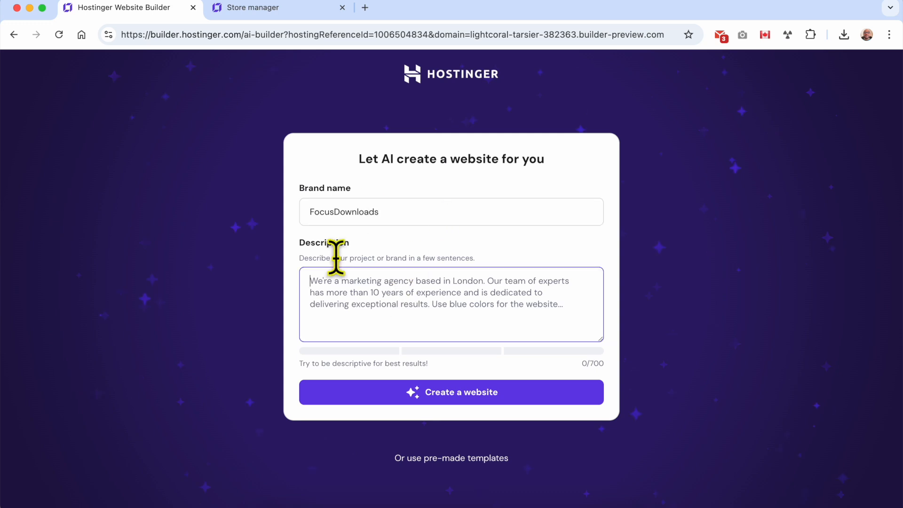
pyautogui.click(381, 297)
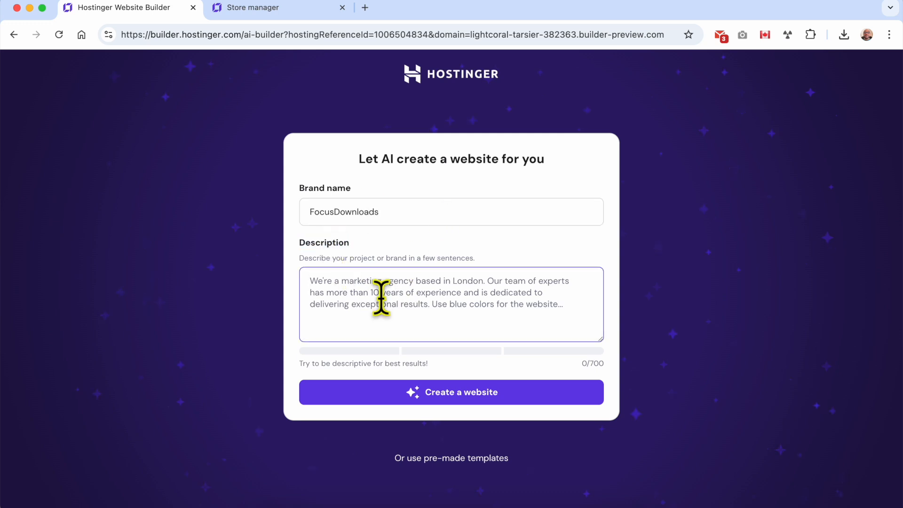
pyautogui.write('I want to')
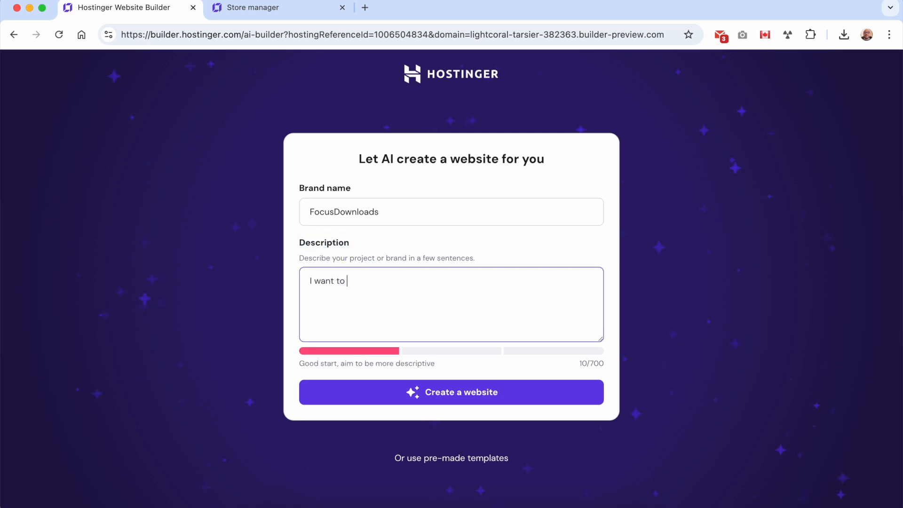
pyautogui.write(' sell digital products like ')
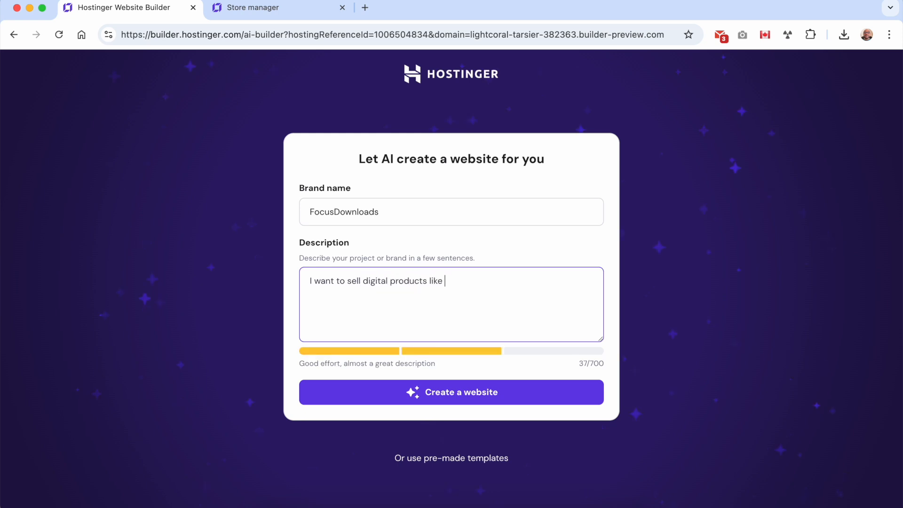
pyautogui.write('digital planners. my')
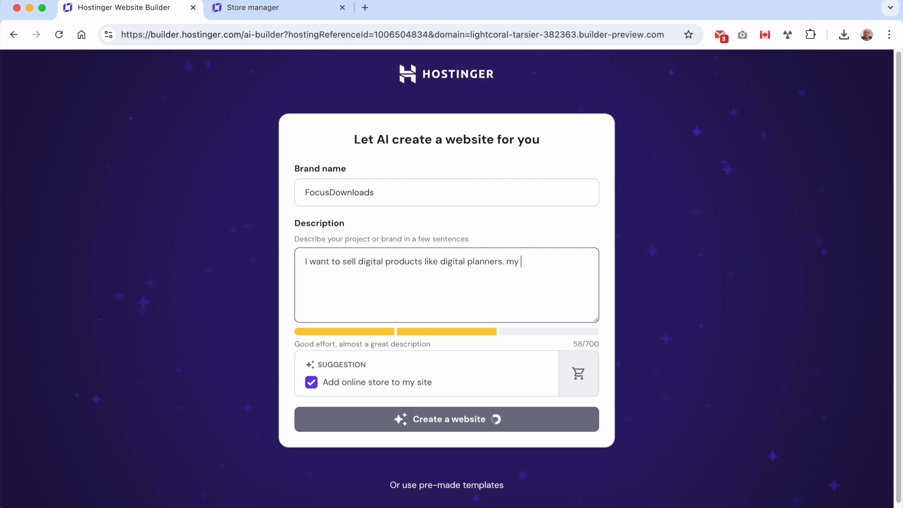
pyautogui.write(' online store goal is')
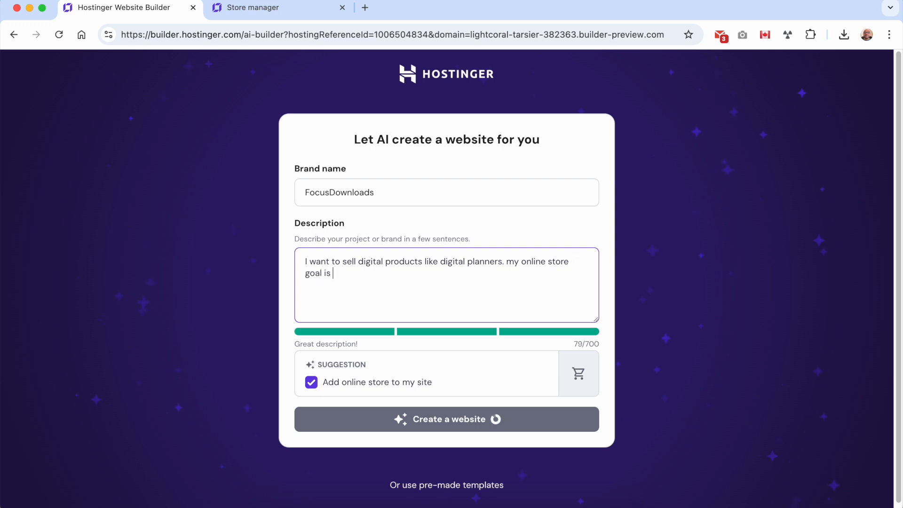
pyautogui.write(' to hel')
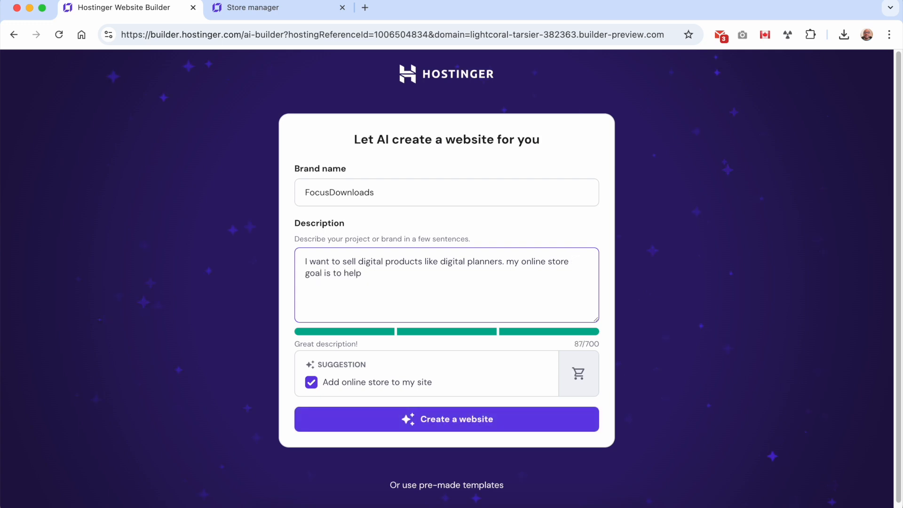
pyautogui.write('p people stay focus a')
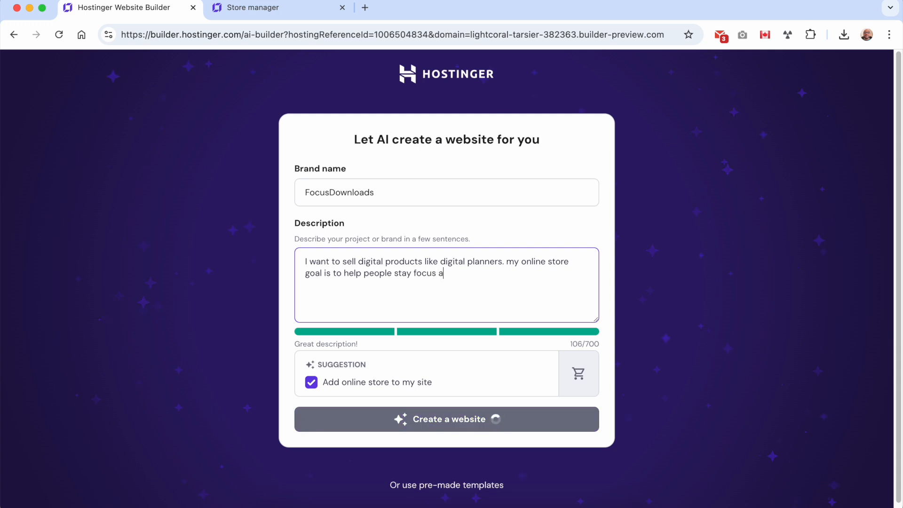
pyautogui.write('nd achieve their goals')
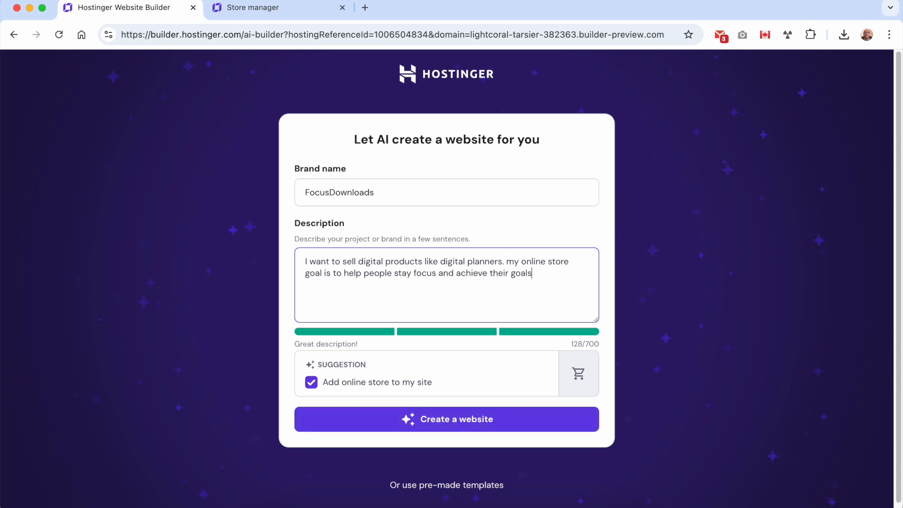
# Keep the suggested online store included in the site and have the AI create the website
pyautogui.tripleClick(333, 345)
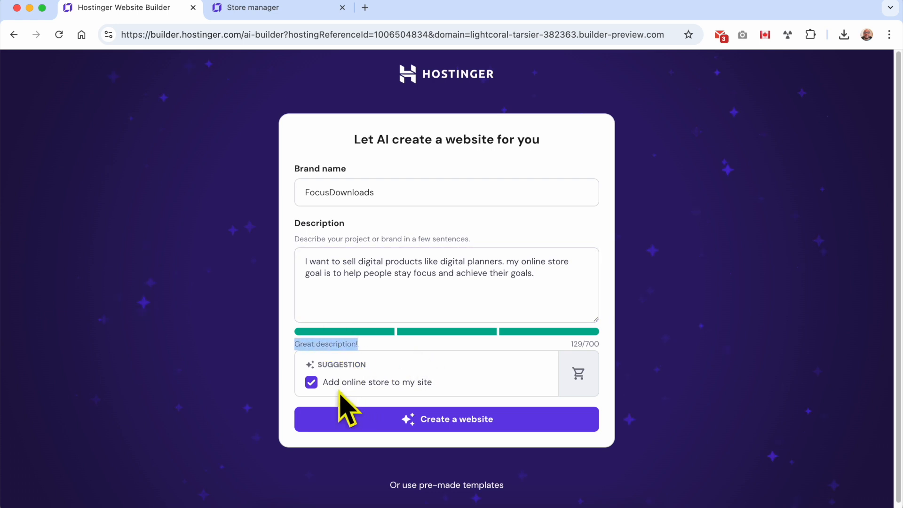
pyautogui.click(311, 382)
pyautogui.click(311, 382)
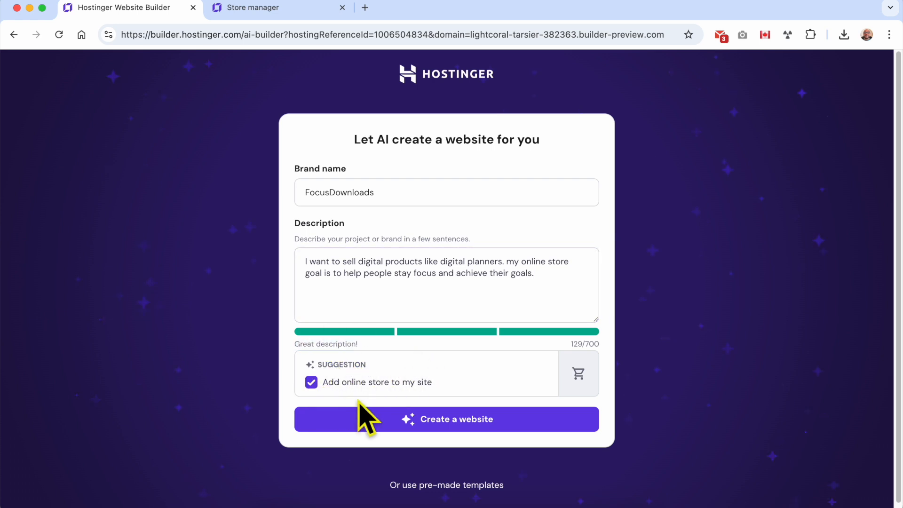
pyautogui.click(399, 425)
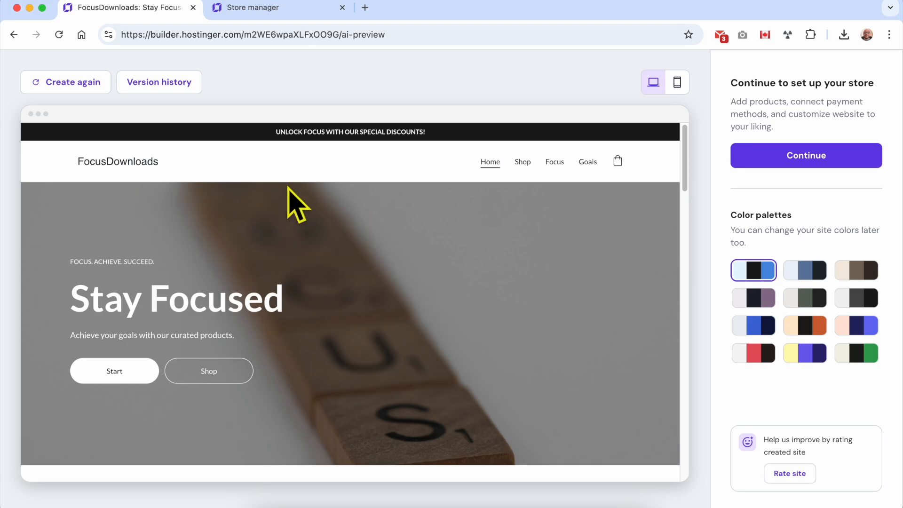
# Review the generated FocusDownloads homepage in the desktop preview, from the hero banner through categories and products to the footer
pyautogui.scroll(-3, 306, 221)
pyautogui.scroll(-6, 306, 223)
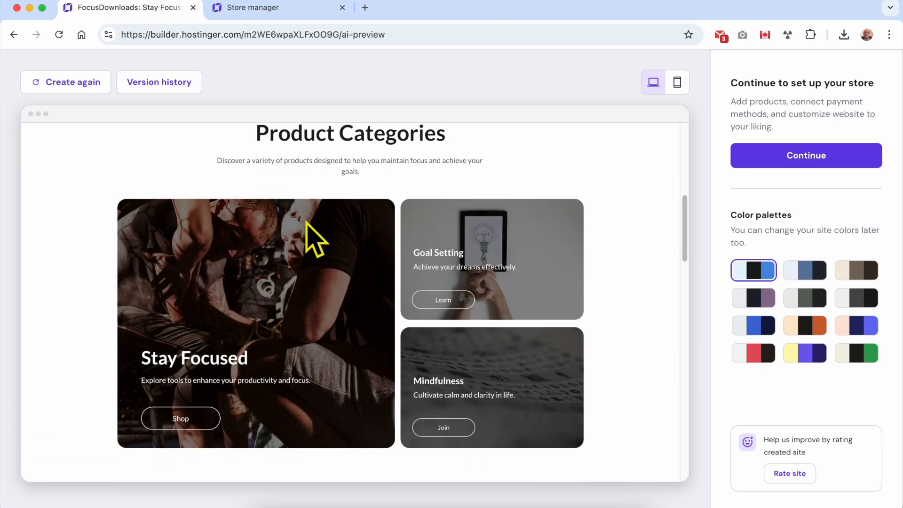
pyautogui.scroll(-10, 308, 226)
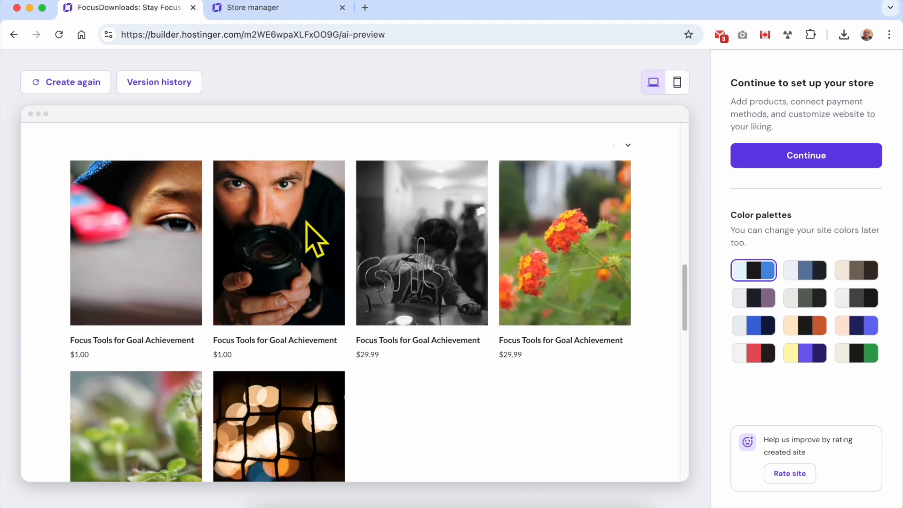
pyautogui.scroll(-12, 313, 236)
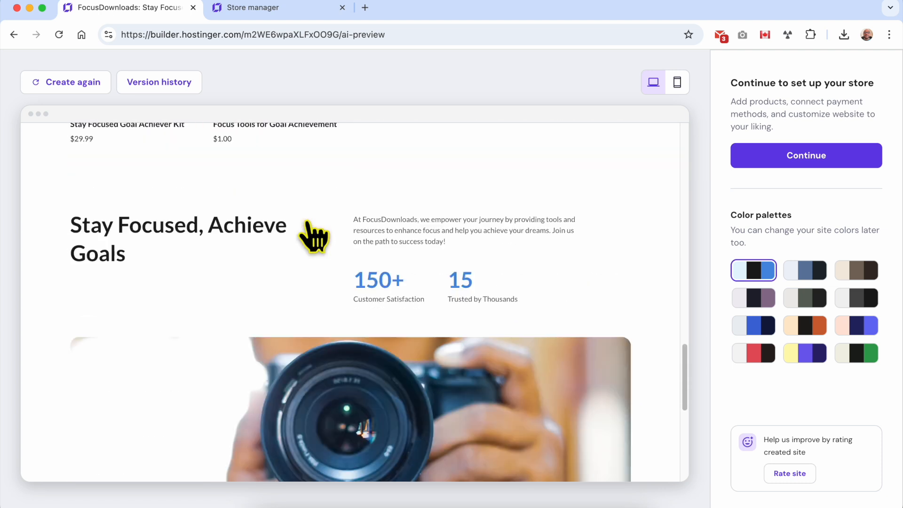
pyautogui.scroll(-9, 314, 239)
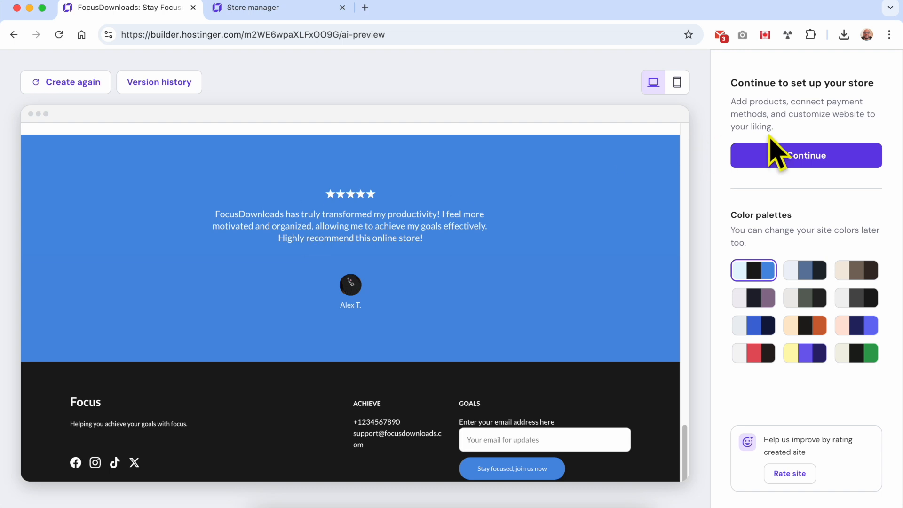
pyautogui.scroll(-1, 471, 171)
pyautogui.scroll(20, 447, 177)
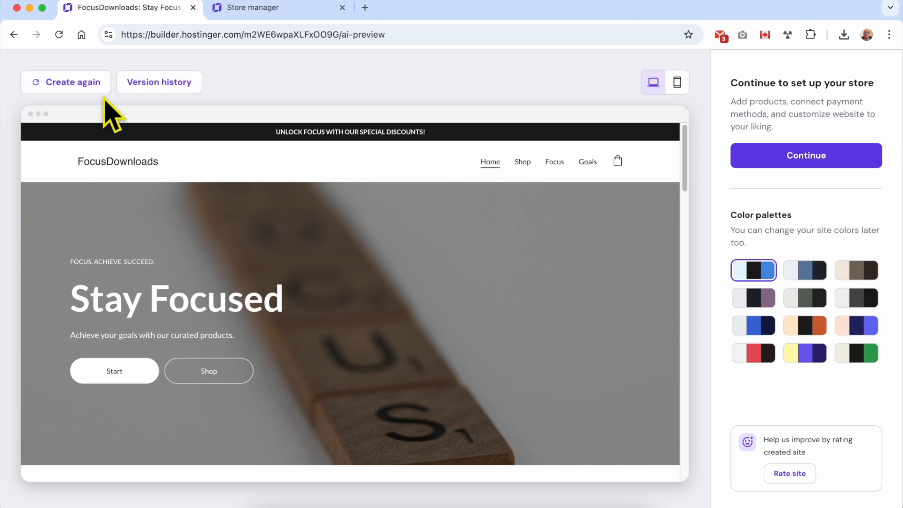
# Check the version history of the generated website and close it without switching versions
pyautogui.click(149, 82)
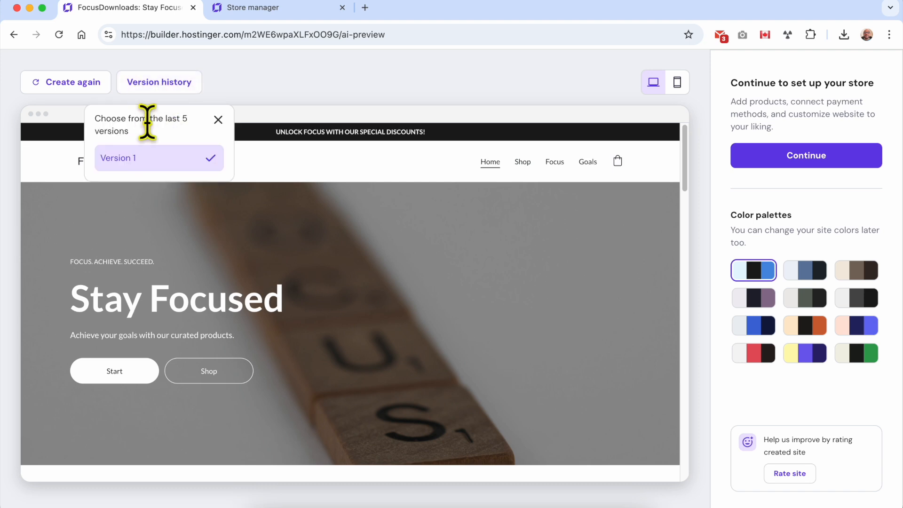
pyautogui.moveTo(132, 128); pyautogui.dragTo(93, 118)
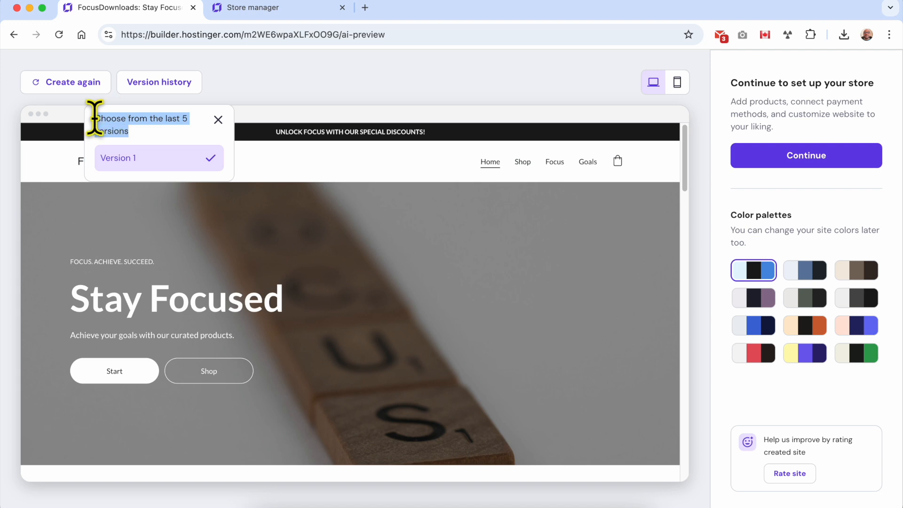
pyautogui.click(202, 128)
pyautogui.click(374, 110)
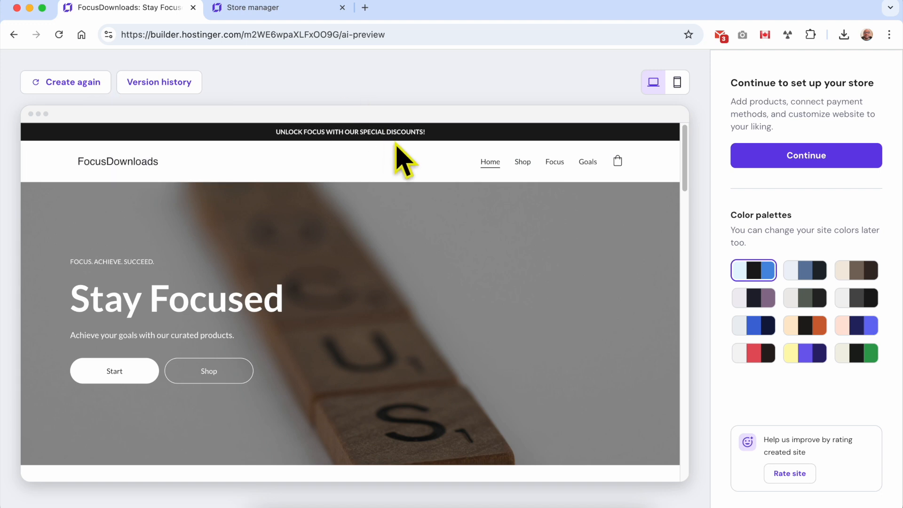
# Inspect the generated homepage in the smartphone preview and return to the desktop preview
pyautogui.click(677, 84)
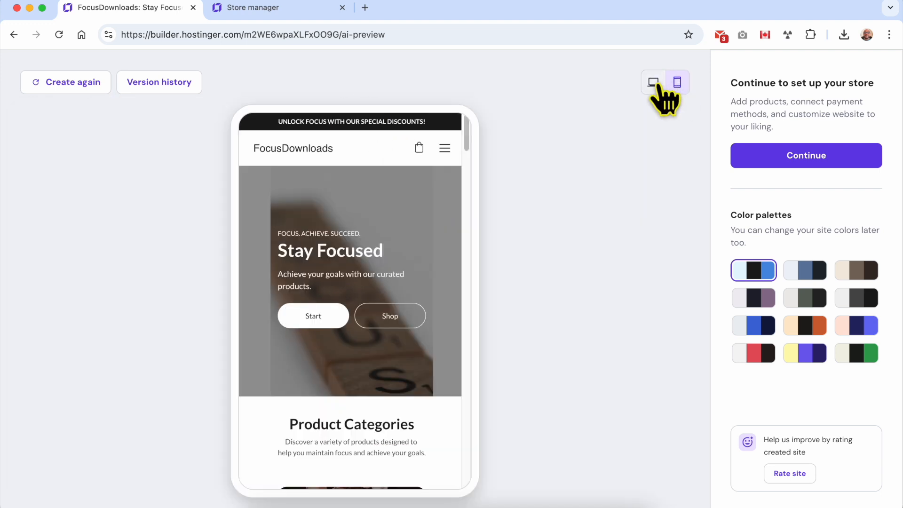
pyautogui.click(655, 84)
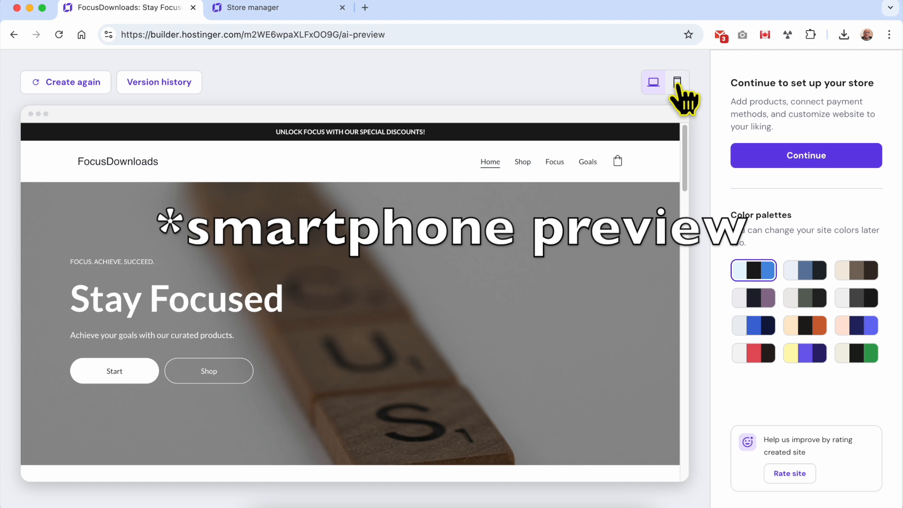
pyautogui.click(677, 84)
pyautogui.scroll(-1, 325, 278)
pyautogui.scroll(-10, 324, 270)
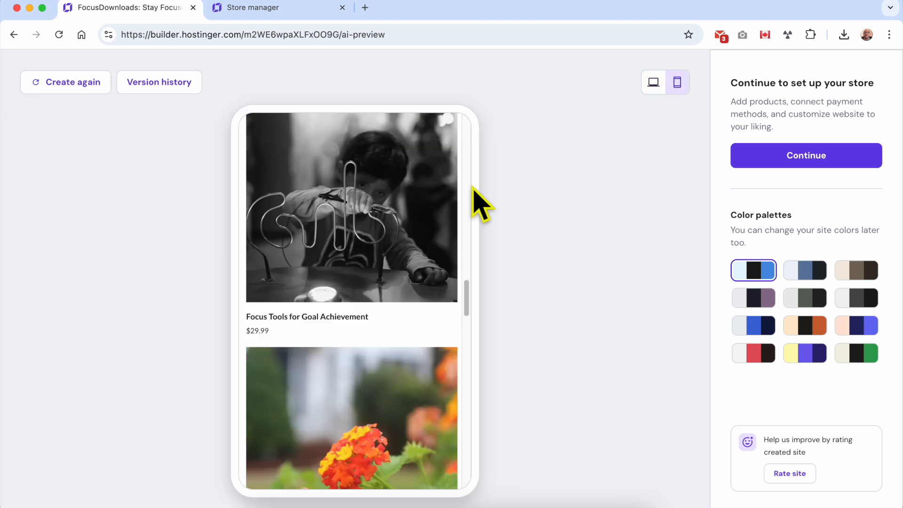
pyautogui.click(658, 84)
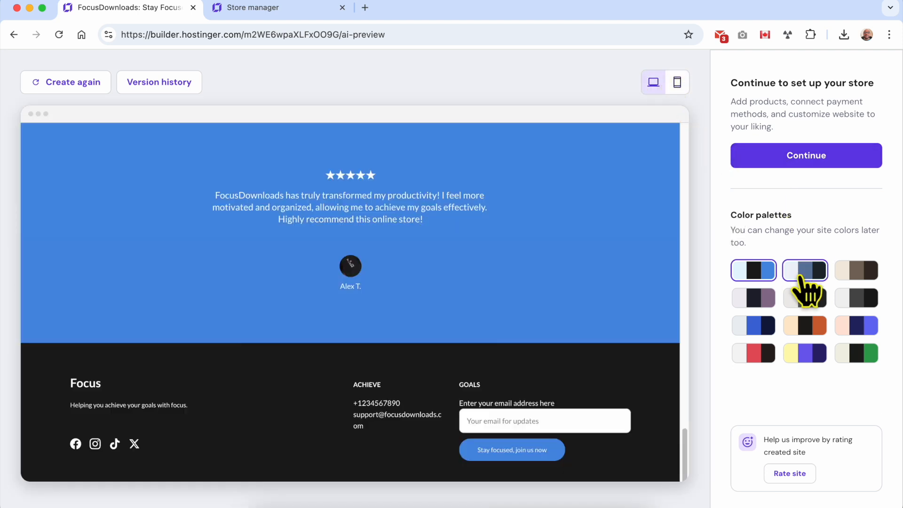
# Try several color palettes on the generated site and apply the light grey, bright blue and dark navy one
pyautogui.tripleClick(745, 211)
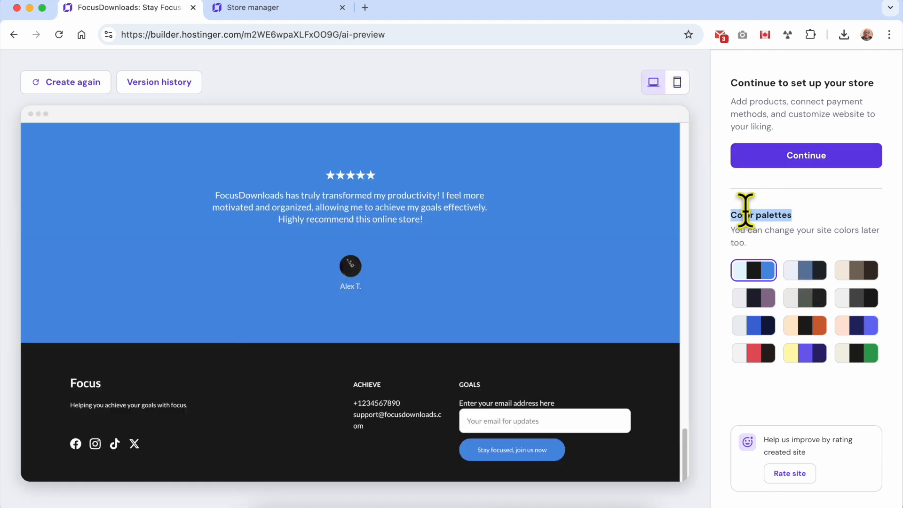
pyautogui.click(816, 272)
pyautogui.click(858, 271)
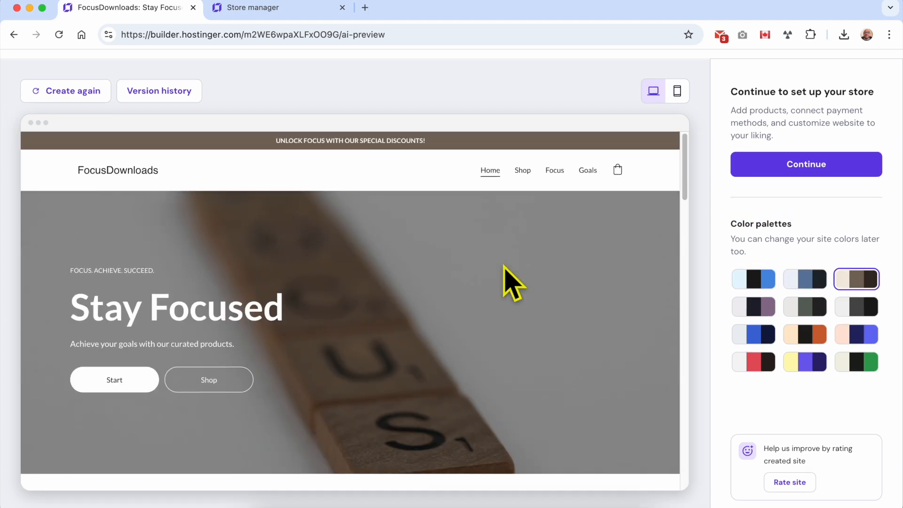
pyautogui.click(805, 301)
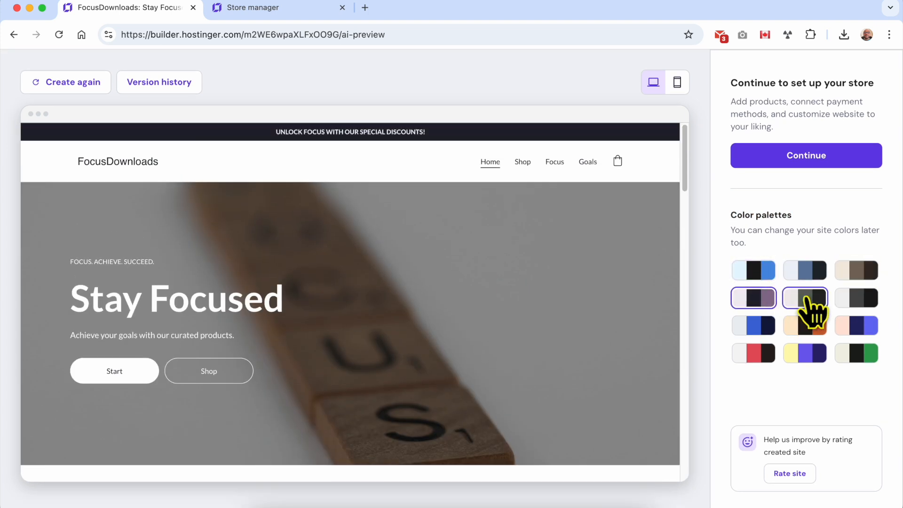
pyautogui.click(864, 304)
pyautogui.click(863, 326)
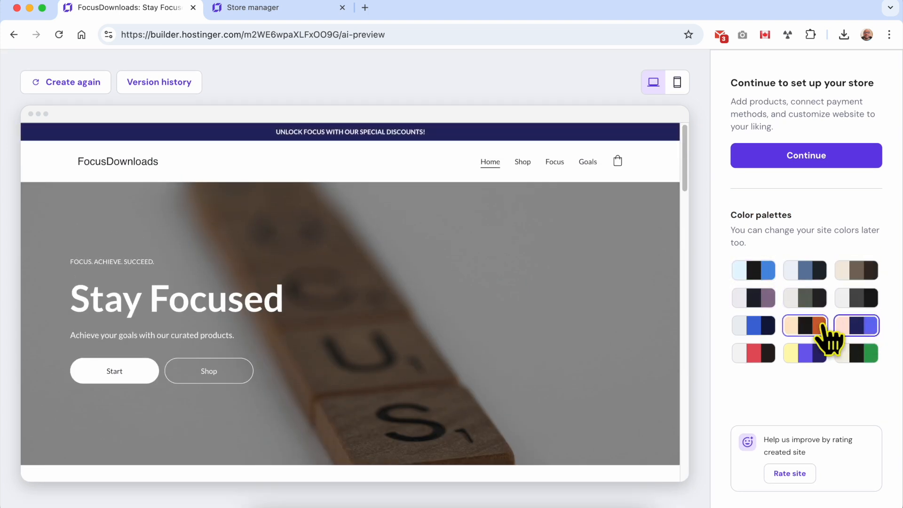
pyautogui.click(806, 329)
pyautogui.click(769, 328)
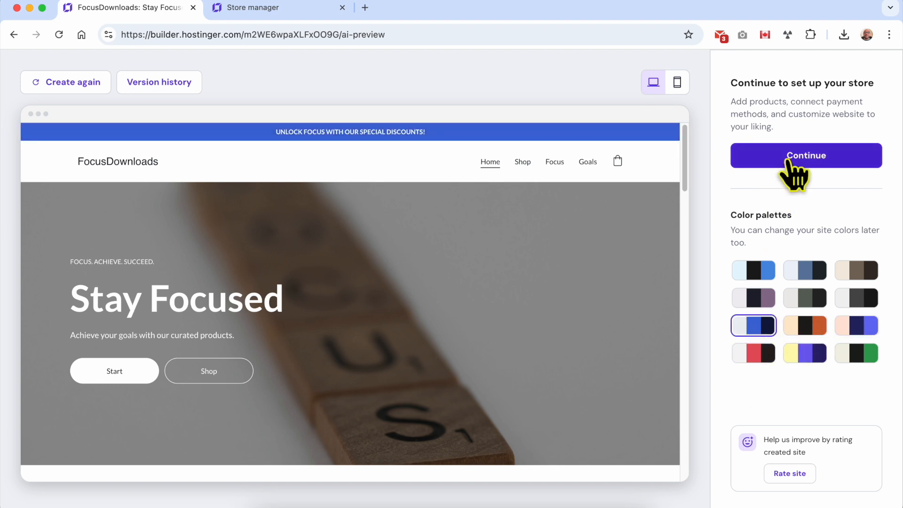
# Continue to the website editor with the chosen palette and publish the site live
pyautogui.click(852, 159)
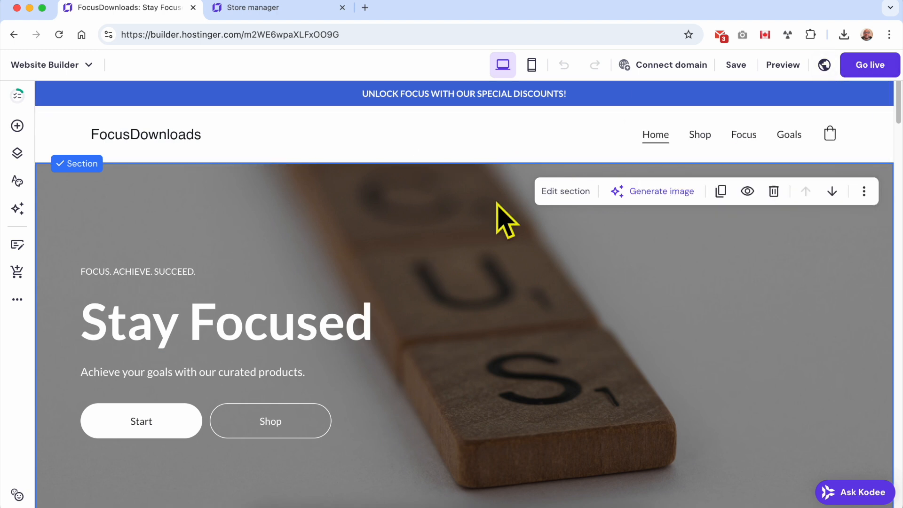
pyautogui.click(877, 67)
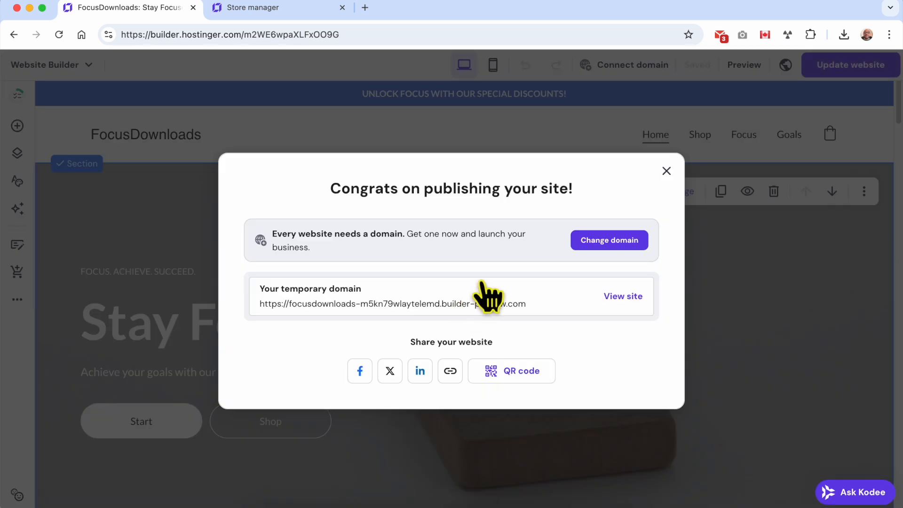
# Open the published site on its temporary domain and look through the homepage's banner, categories, products and statistics
pyautogui.click(623, 296)
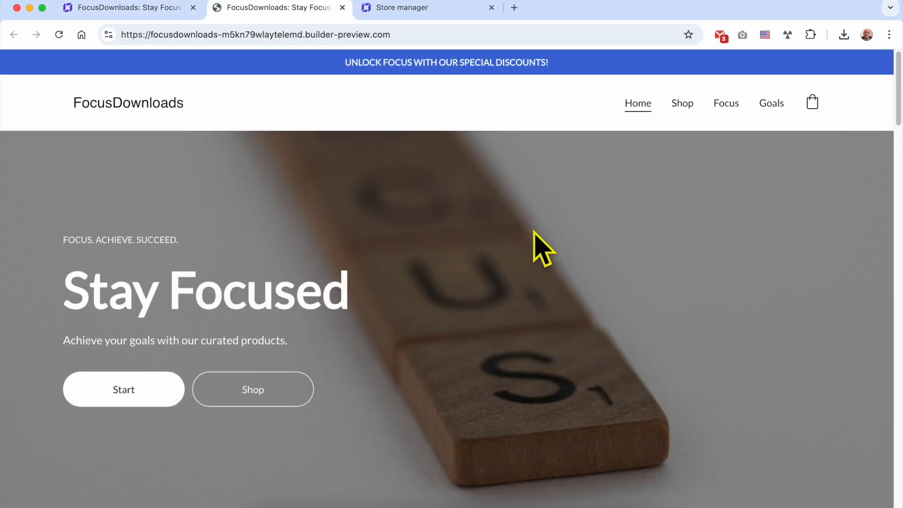
pyautogui.scroll(-20, 534, 231)
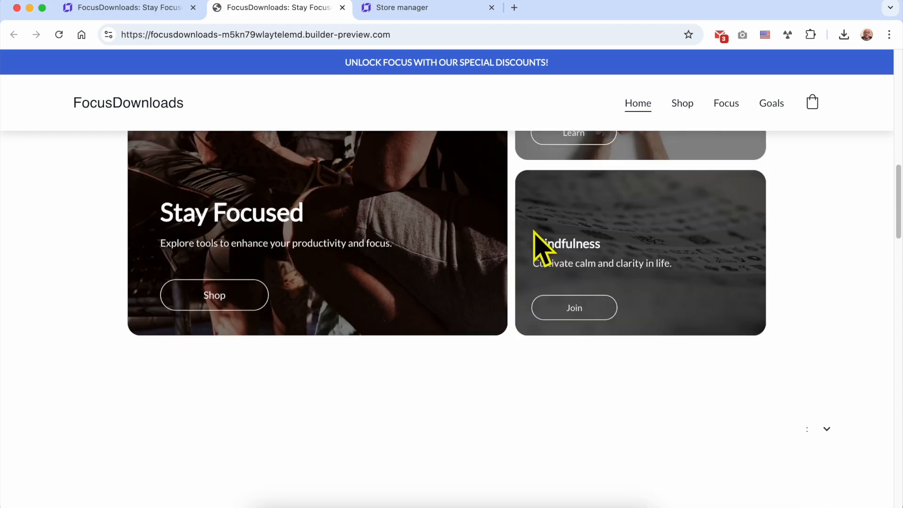
pyautogui.scroll(-20, 534, 232)
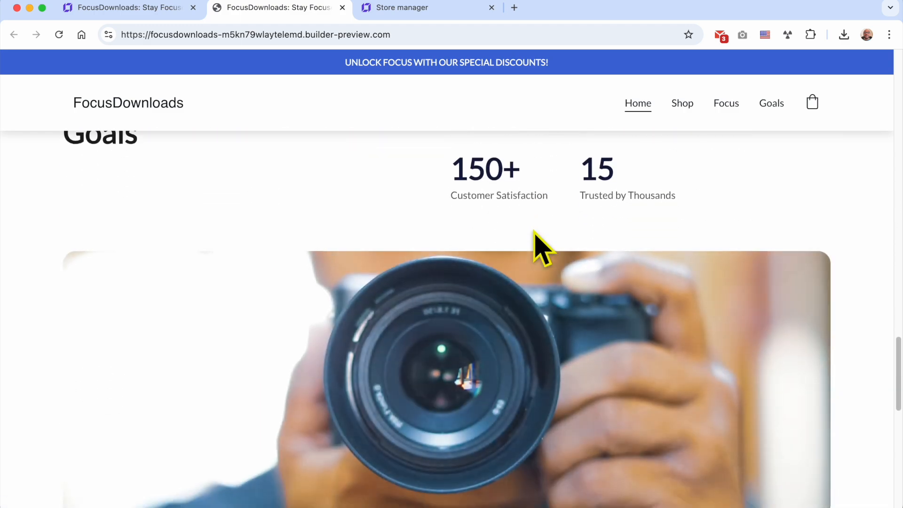
pyautogui.scroll(-8, 534, 231)
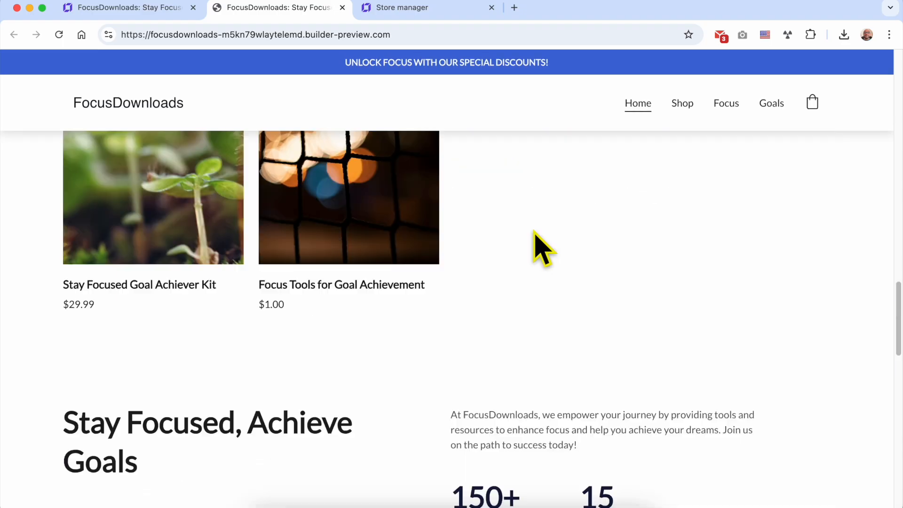
pyautogui.scroll(10, 532, 246)
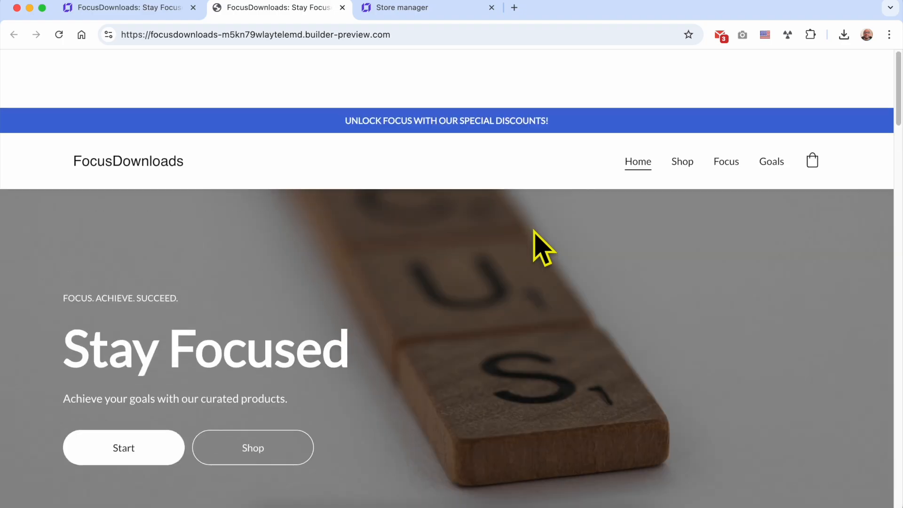
# Return to the website builder, go to the store manager's products and start adding a digital product
pyautogui.click(141, 8)
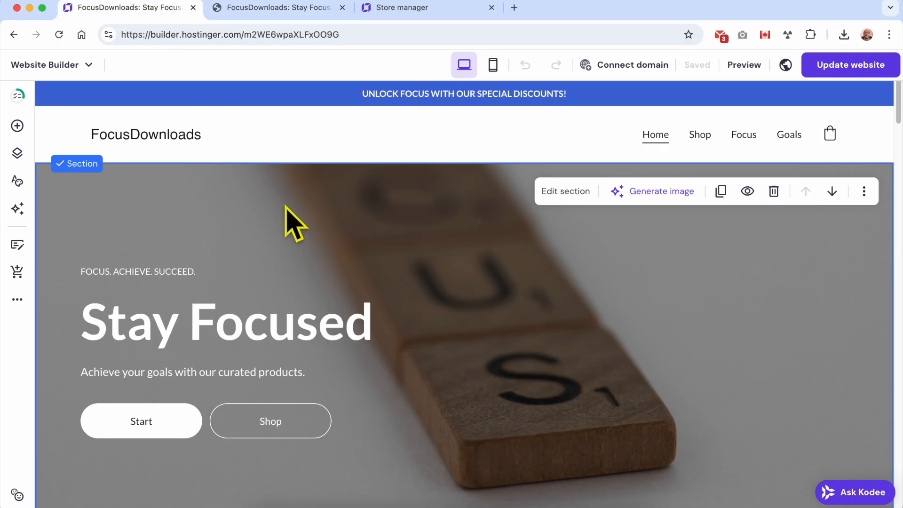
pyautogui.click(48, 66)
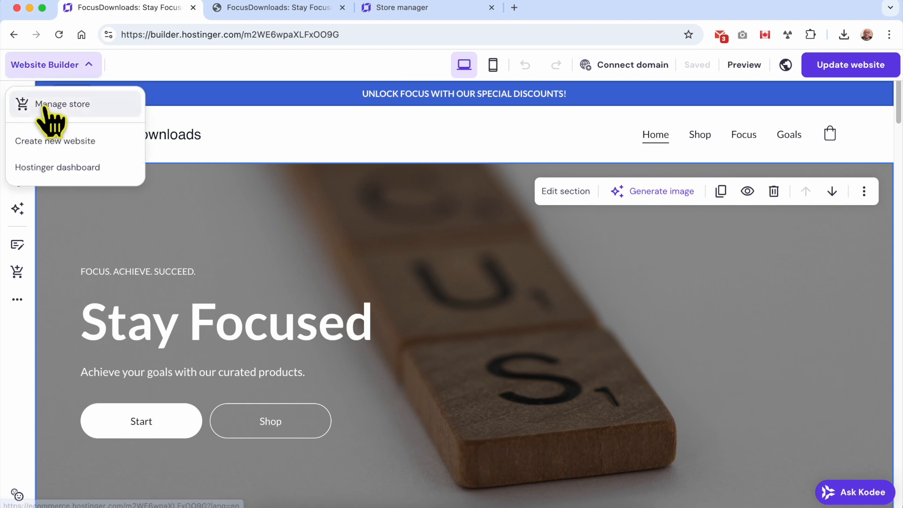
pyautogui.click(45, 108)
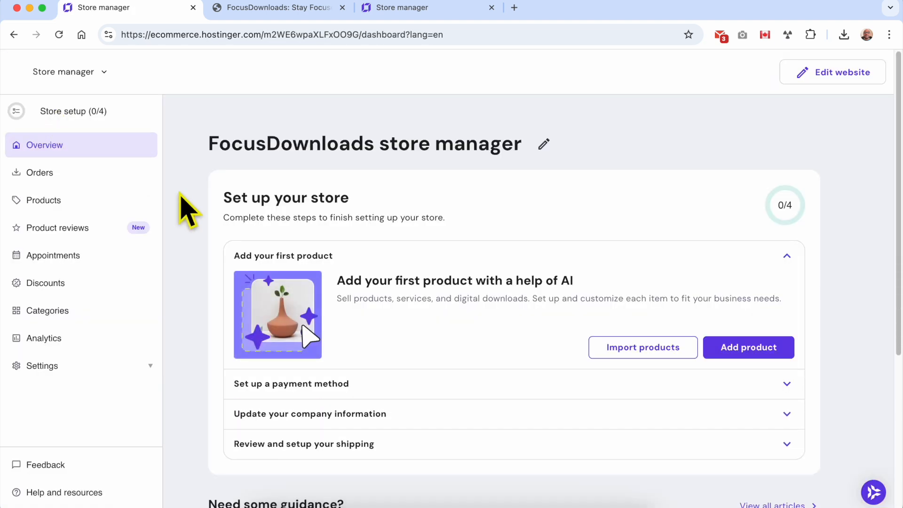
pyautogui.click(111, 207)
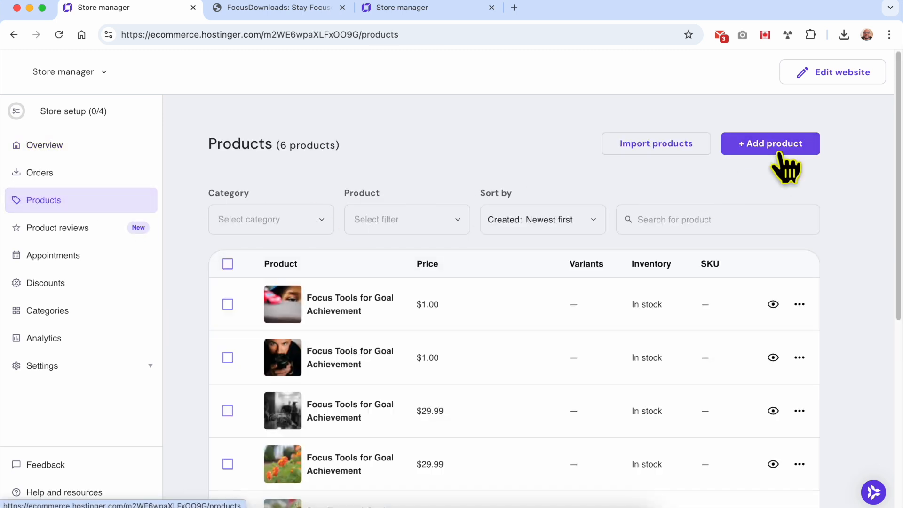
pyautogui.click(790, 162)
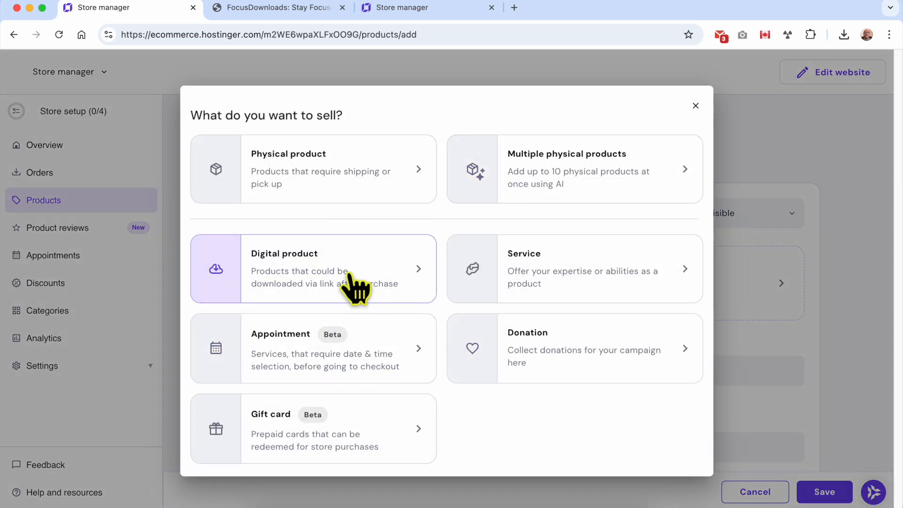
pyautogui.click(354, 289)
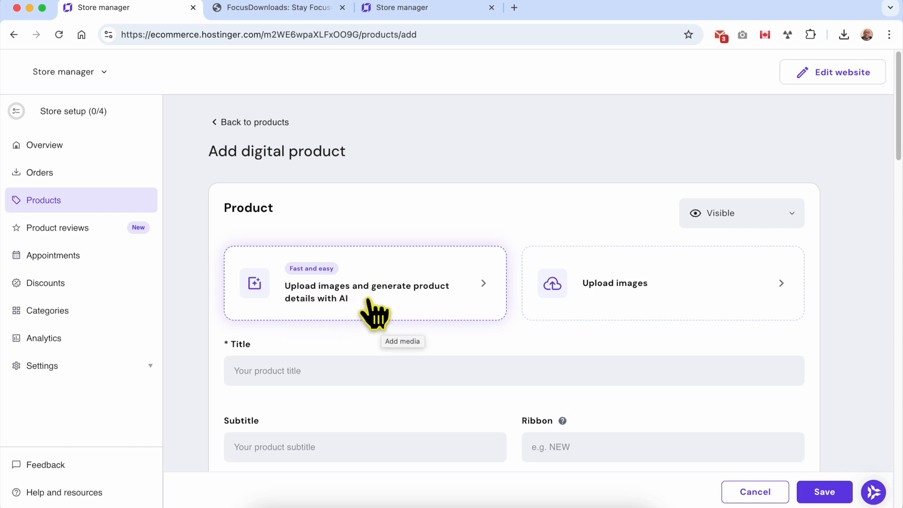
# Upload the five images New Project (10).jpg through New Project (14).jpg and have AI generate the product details from them
pyautogui.click(402, 301)
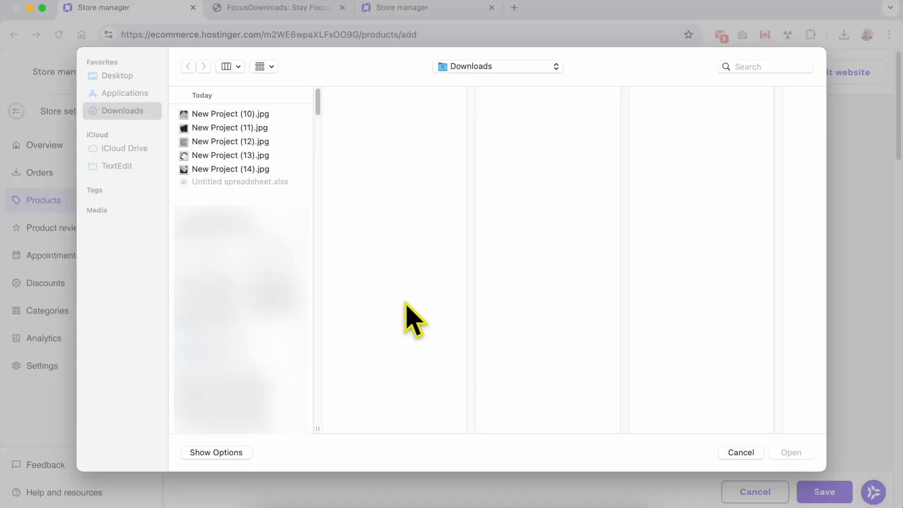
pyautogui.click(267, 116)
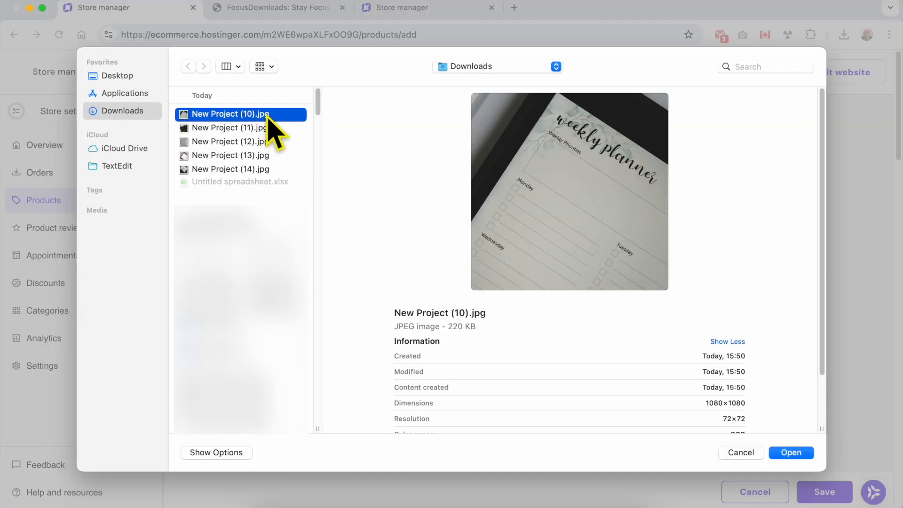
pyautogui.press('Down')
pyautogui.press('Down')
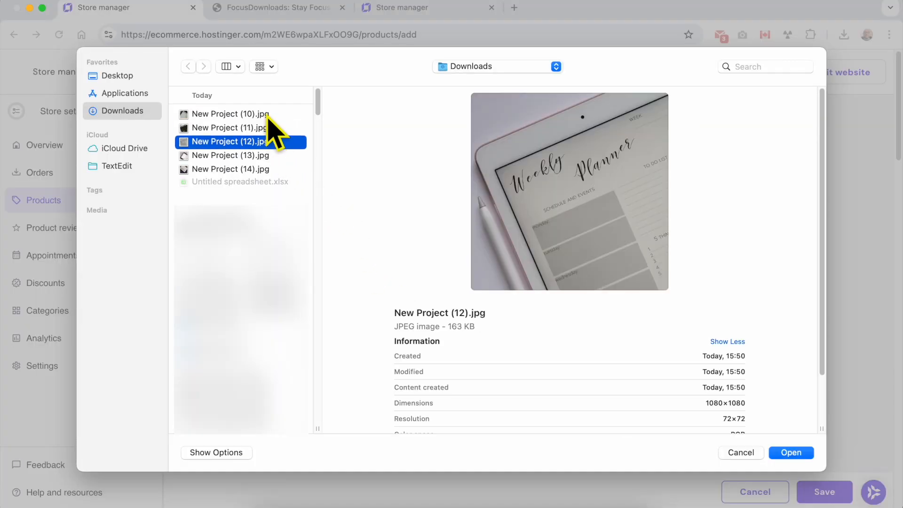
pyautogui.press('Down')
pyautogui.press('Down')
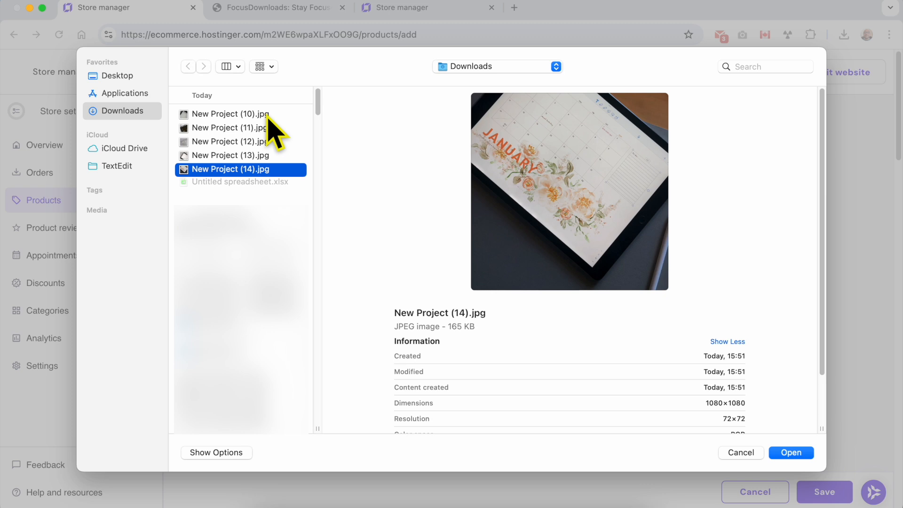
pyautogui.hotkey('shift', 'Up')
pyautogui.hotkey('shift', 'Up')
pyautogui.hotkey('shift', 'Up')
pyautogui.hotkey('shift', 'Up')
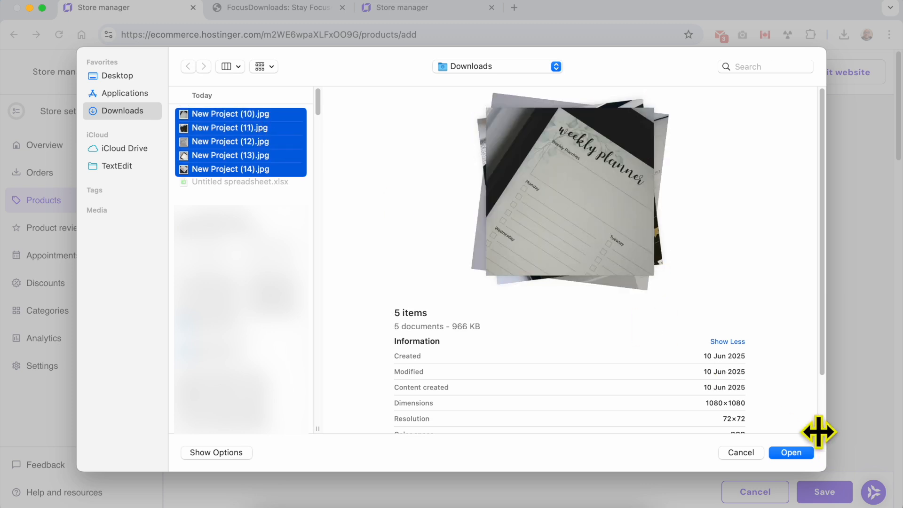
pyautogui.click(795, 455)
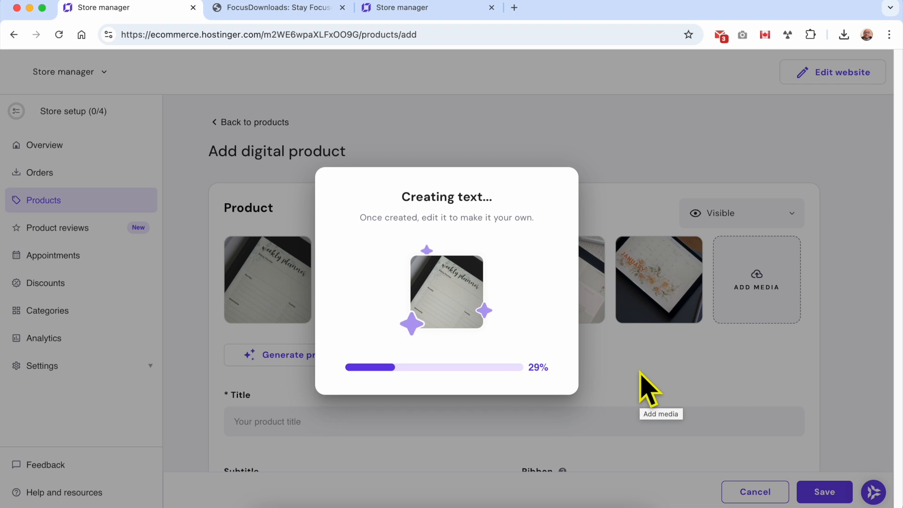
# Review the AI-generated title, subtitle, ribbon and description of the new digital product
pyautogui.tripleClick(436, 197)
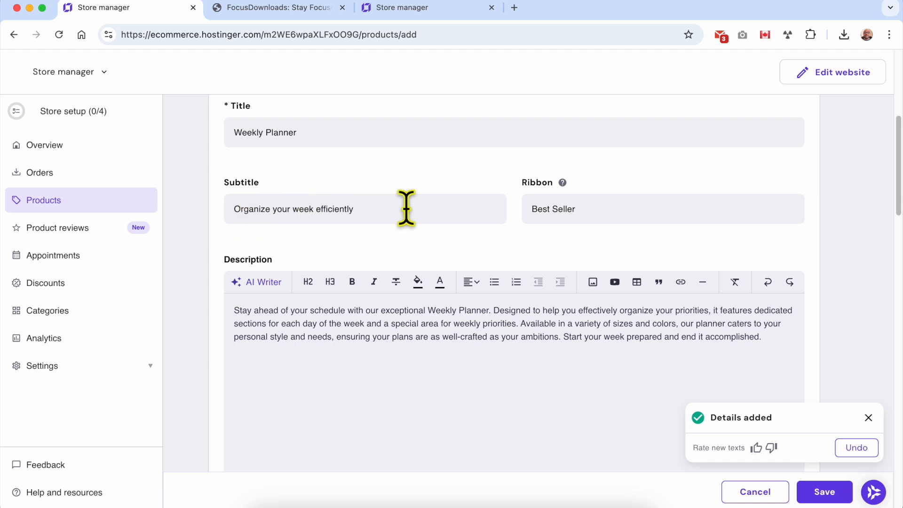
pyautogui.tripleClick(268, 317)
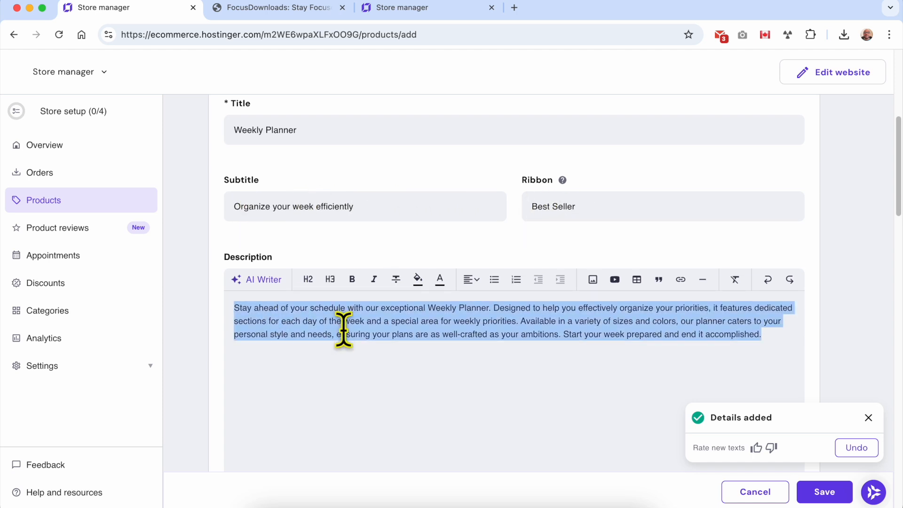
pyautogui.click(347, 137)
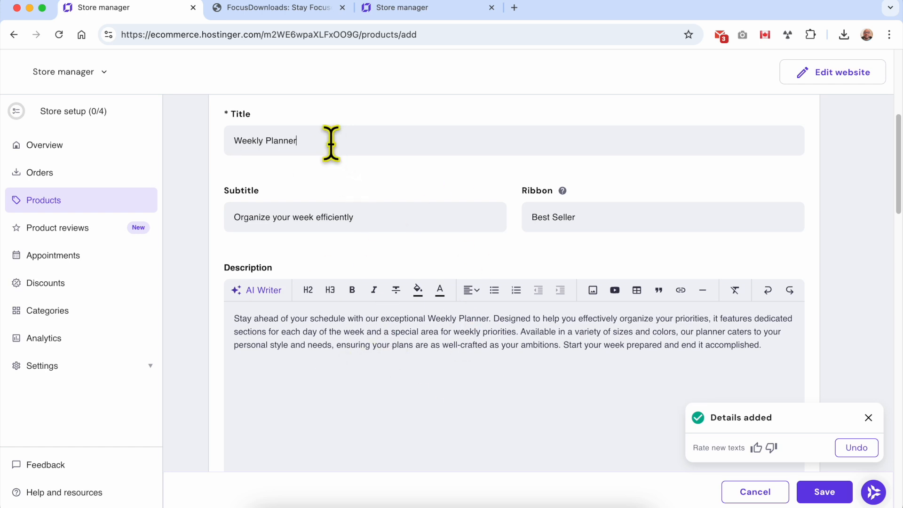
pyautogui.scroll(-3, 409, 200)
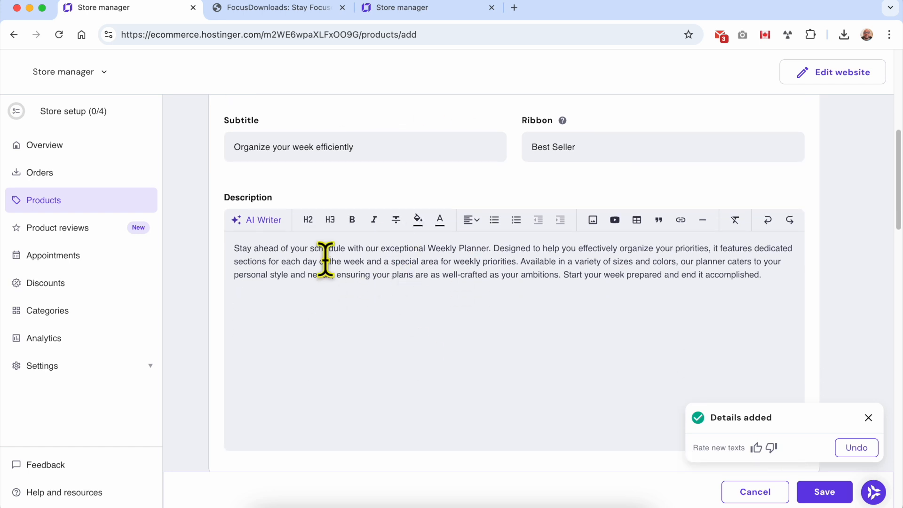
pyautogui.scroll(1, 240, 248)
pyautogui.tripleClick(239, 282)
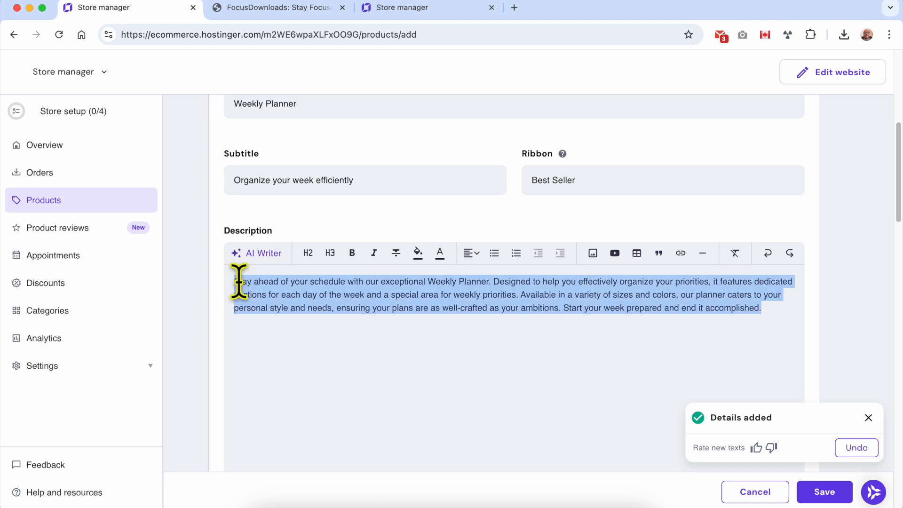
pyautogui.click(390, 329)
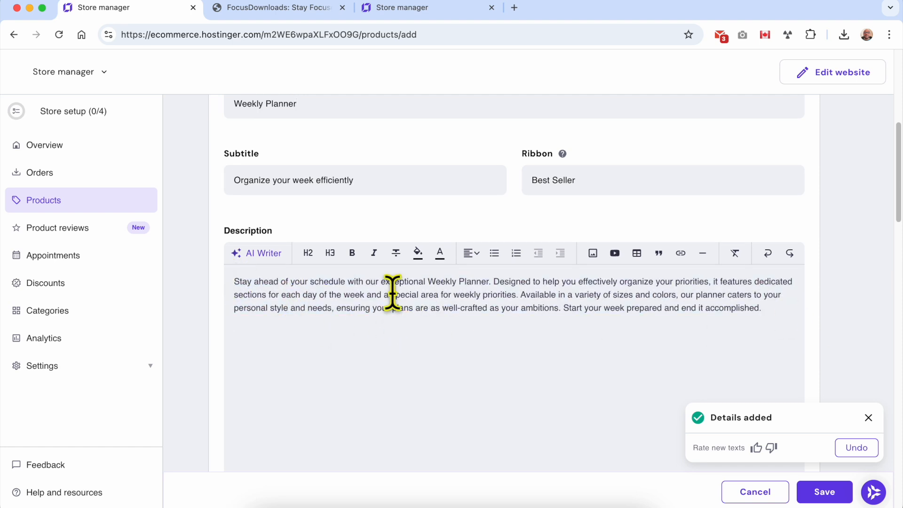
# Add the line "BIG TITLE" above the product description text and format it as an H2 heading
pyautogui.click(235, 281)
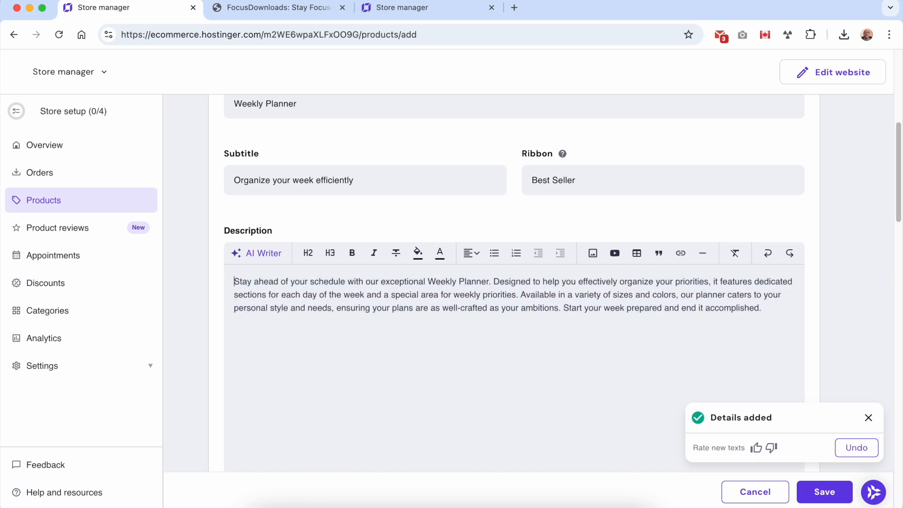
pyautogui.write('BIG TITLE')
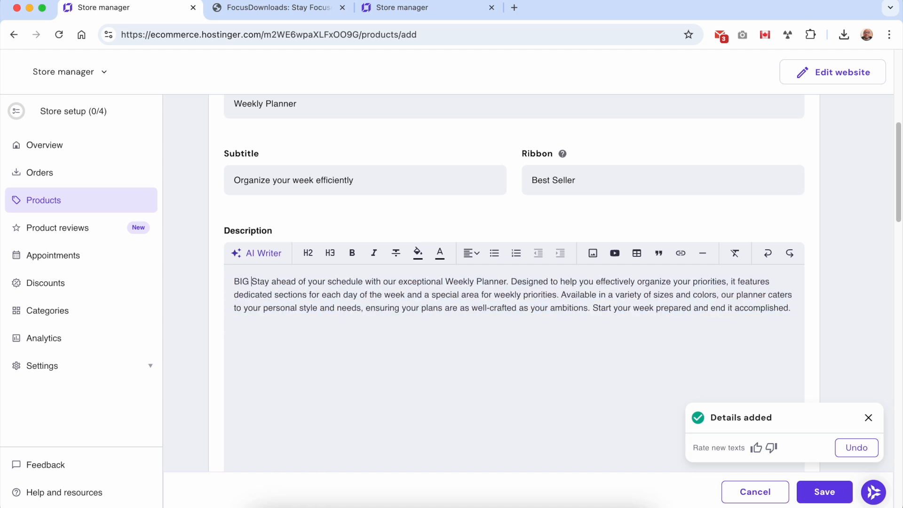
pyautogui.press('Return')
pyautogui.moveTo(234, 281); pyautogui.dragTo(289, 268)
pyautogui.click(308, 253)
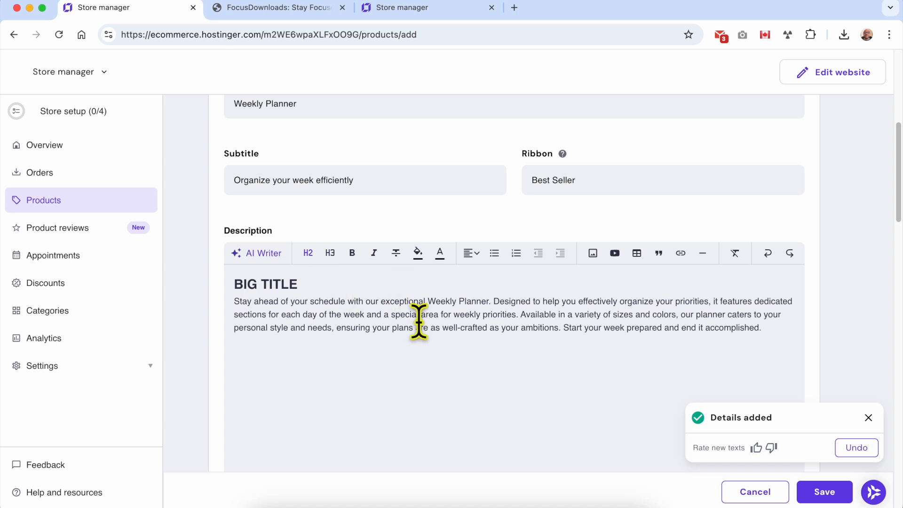
pyautogui.click(614, 255)
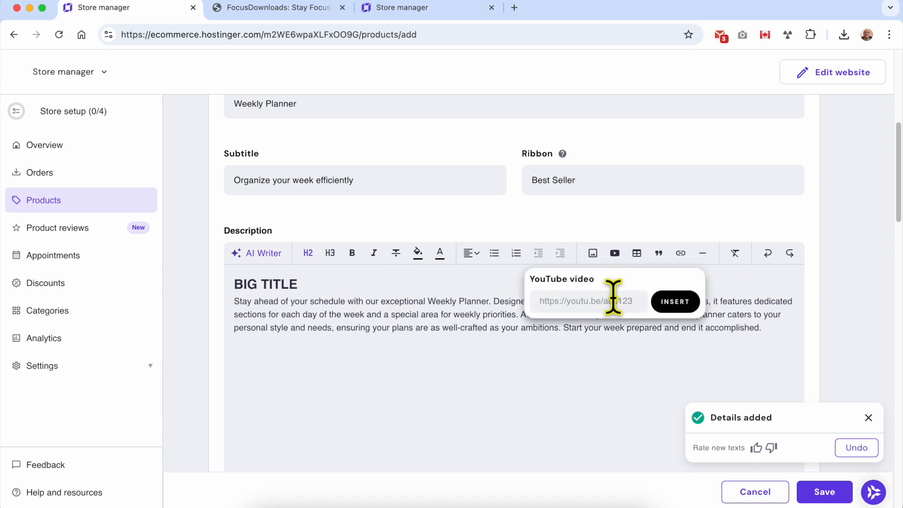
pyautogui.click(598, 300)
pyautogui.write('https://www.youtube.com/watch?v=0_gqRxIlkXq')
pyautogui.click(673, 311)
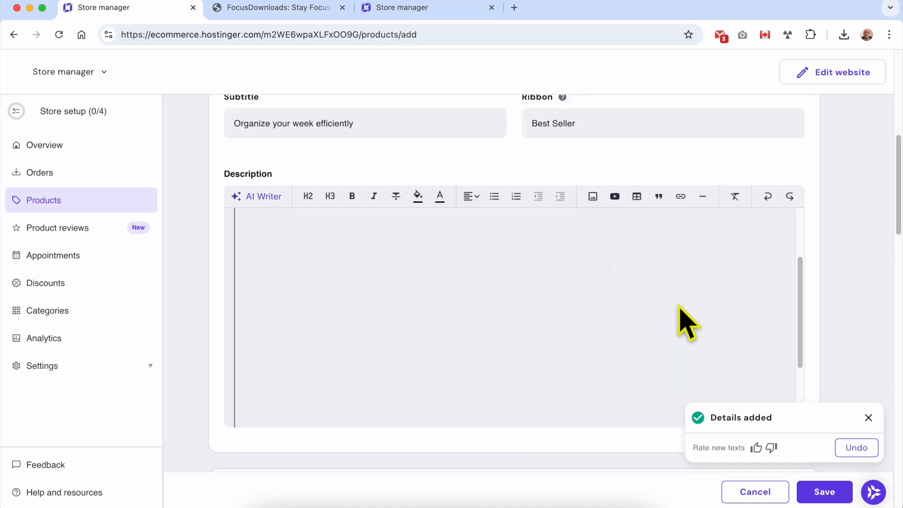
# Move the product description paragraph from above the embedded video to directly below it
pyautogui.scroll(5, 668, 336)
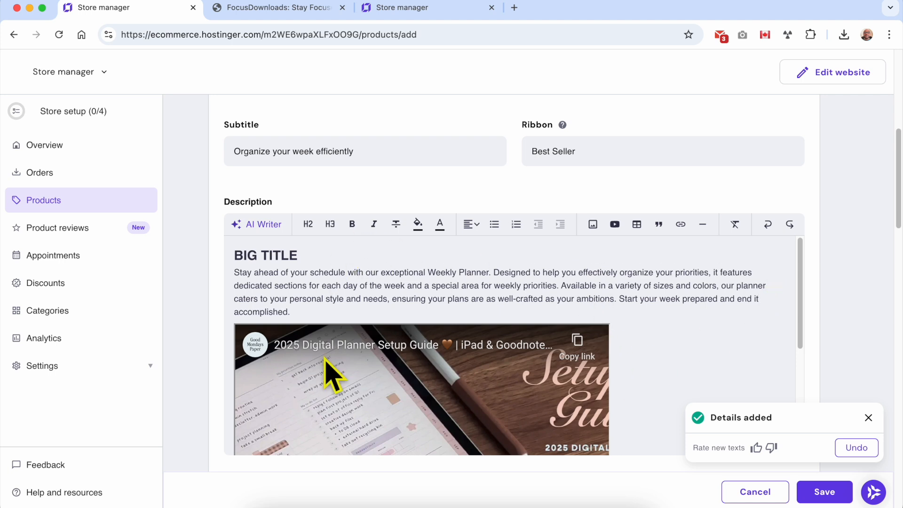
pyautogui.tripleClick(325, 273)
pyautogui.press('BackSpace')
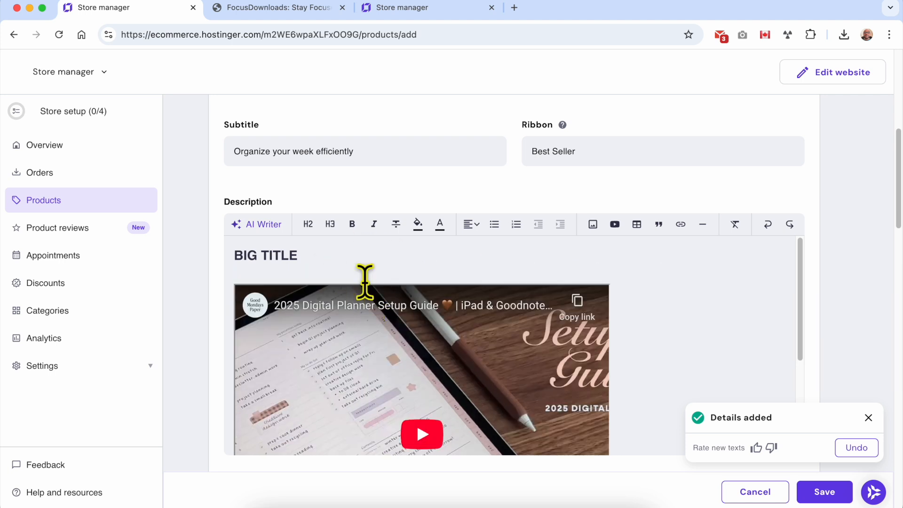
pyautogui.press('BackSpace')
pyautogui.click(597, 324)
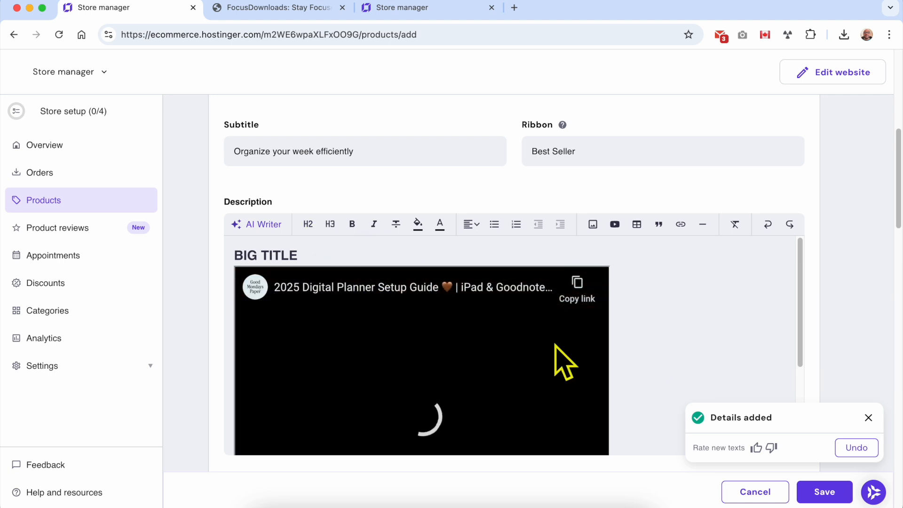
pyautogui.scroll(-3, 630, 344)
pyautogui.hotkey('ctrl', 'v')
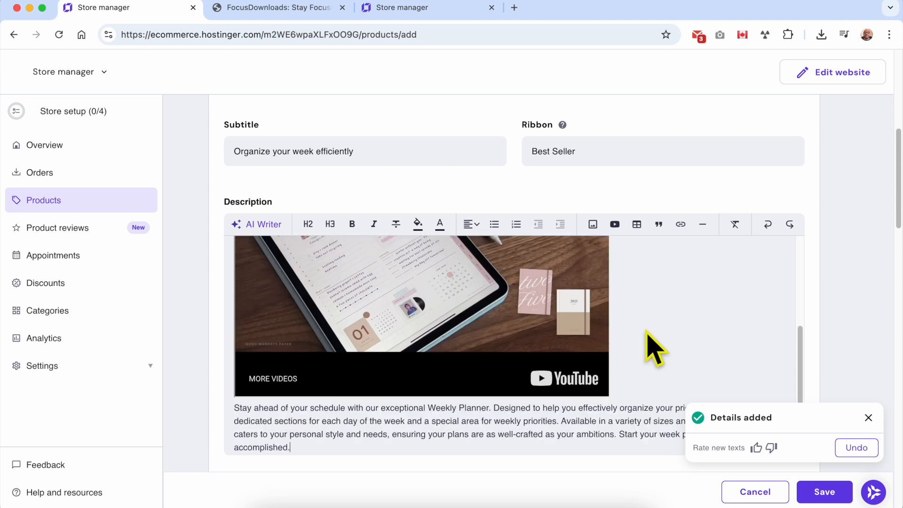
# Insert the January planner image on a new line below the description paragraph
pyautogui.press('Return')
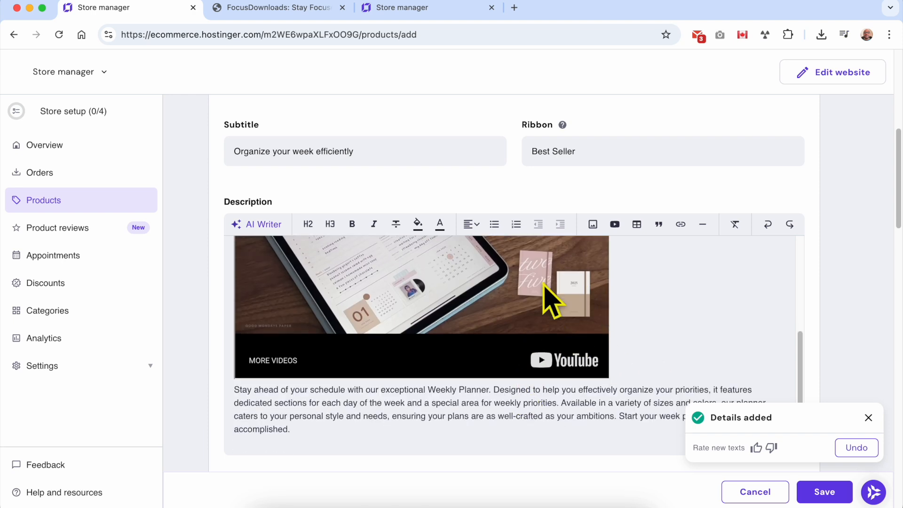
pyautogui.click(593, 224)
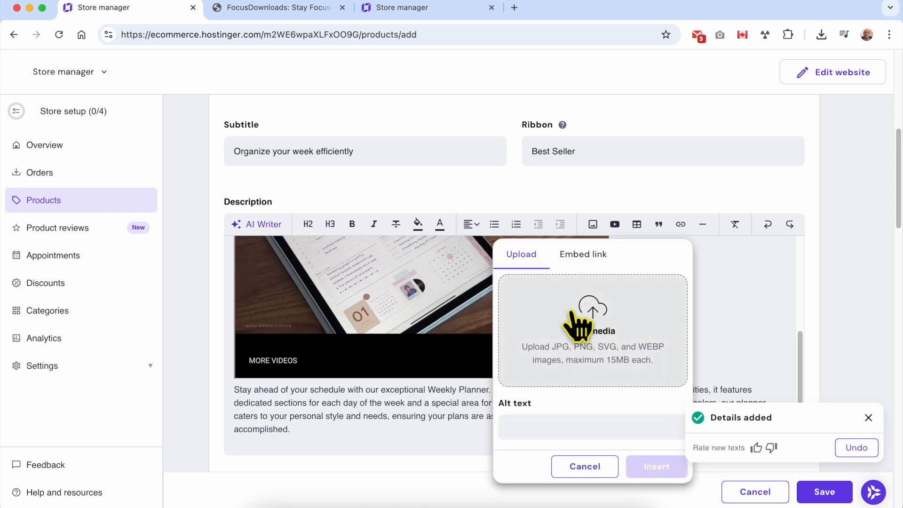
pyautogui.click(578, 324)
pyautogui.click(263, 142)
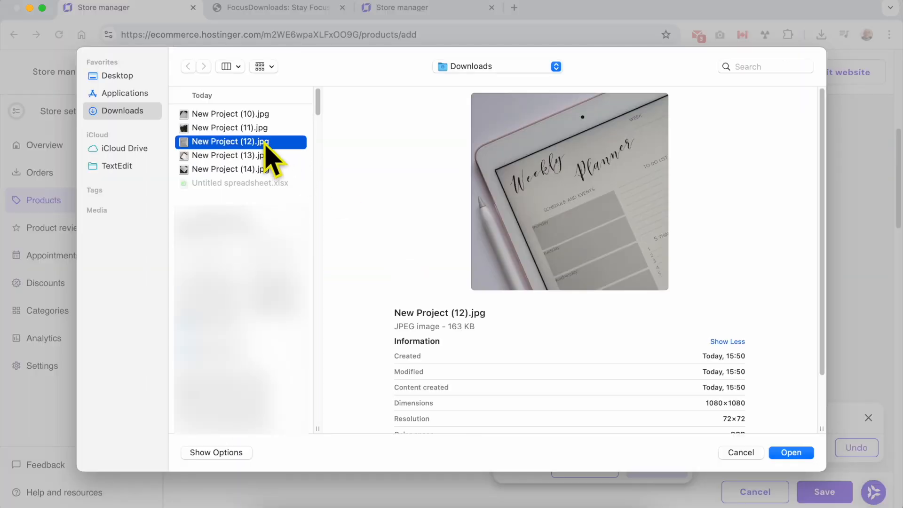
pyautogui.press('Down')
pyautogui.press('Down')
pyautogui.press('Return')
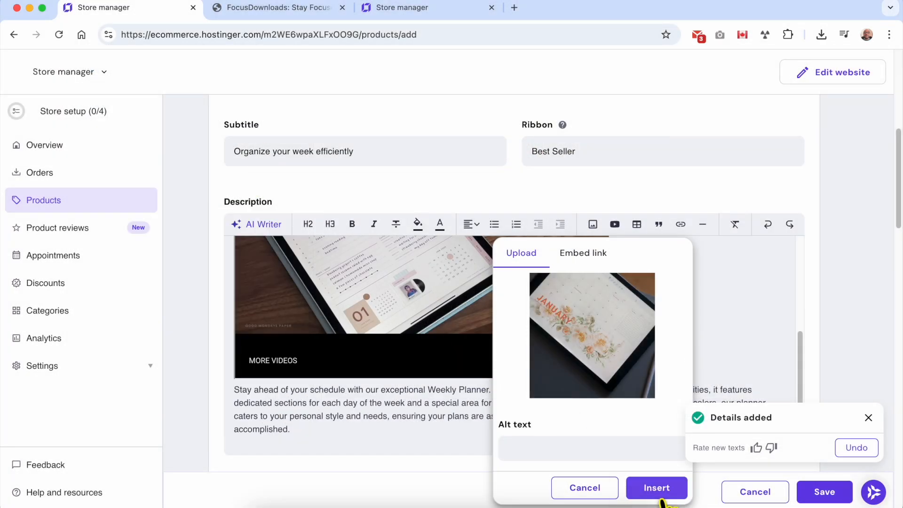
pyautogui.click(656, 487)
pyautogui.scroll(-3, 429, 400)
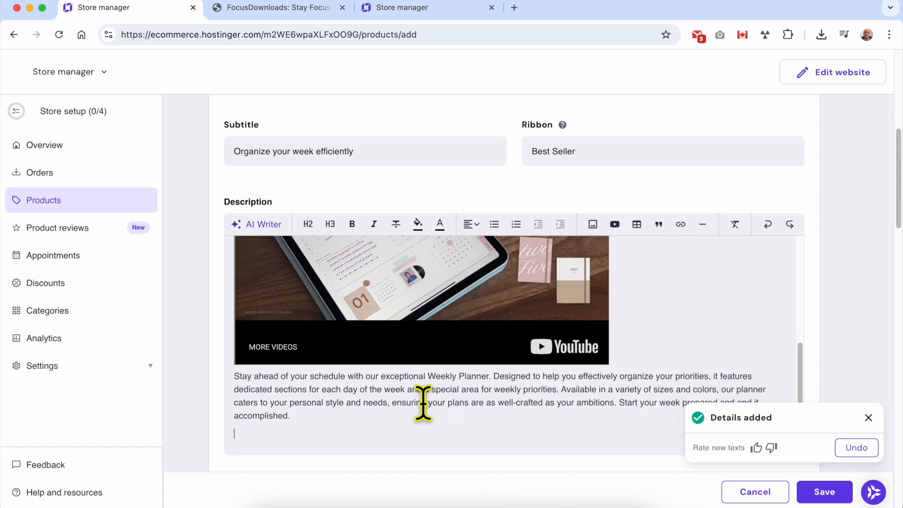
pyautogui.scroll(-5, 423, 409)
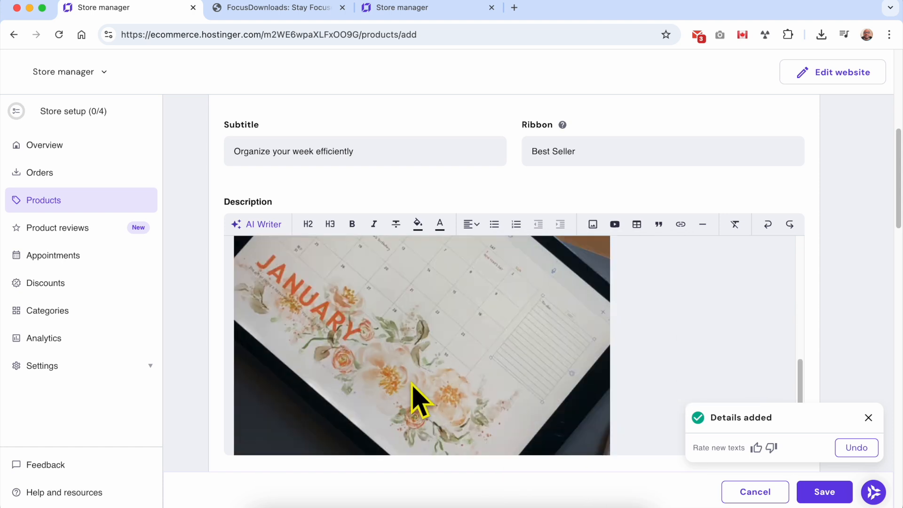
pyautogui.scroll(-3, 413, 393)
# Replace the description heading "BIG TITLE" with "CHECK MY DIGITAL PLANNER SETUP GUIDE" and dismiss the "Details added" notification
pyautogui.scroll(10, 444, 357)
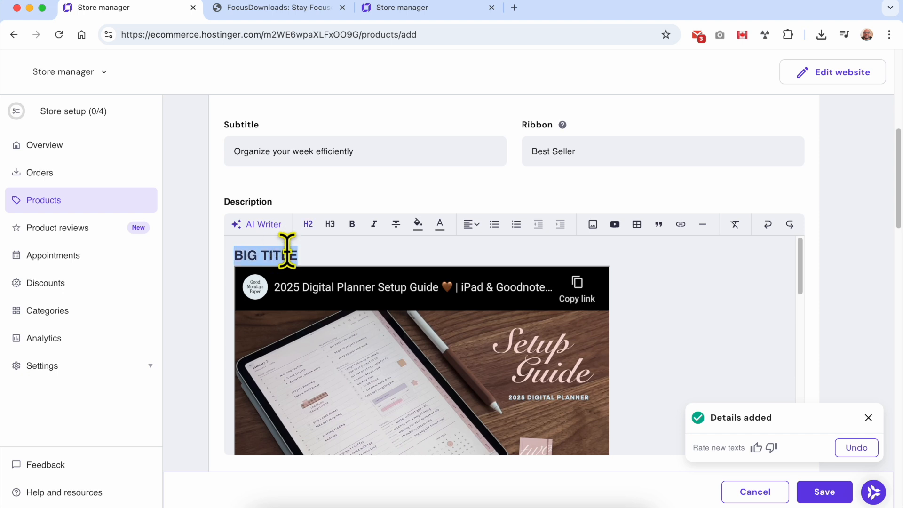
pyautogui.write('CHECK MY D')
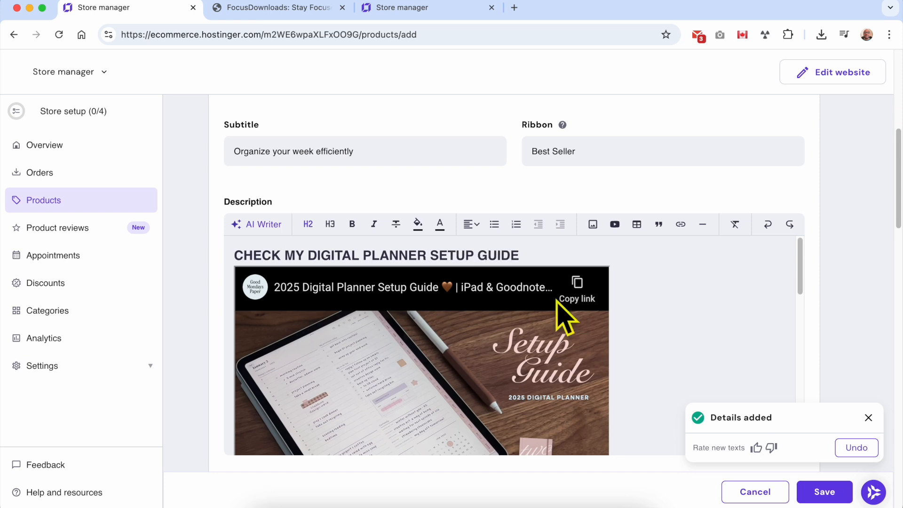
pyautogui.click(868, 418)
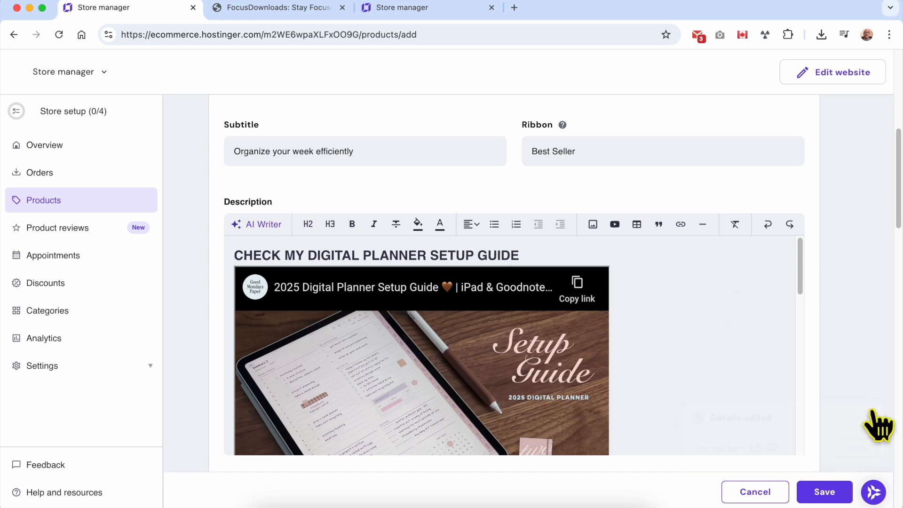
# Try the Free price type for the product and switch back to Amount
pyautogui.scroll(-10, 854, 316)
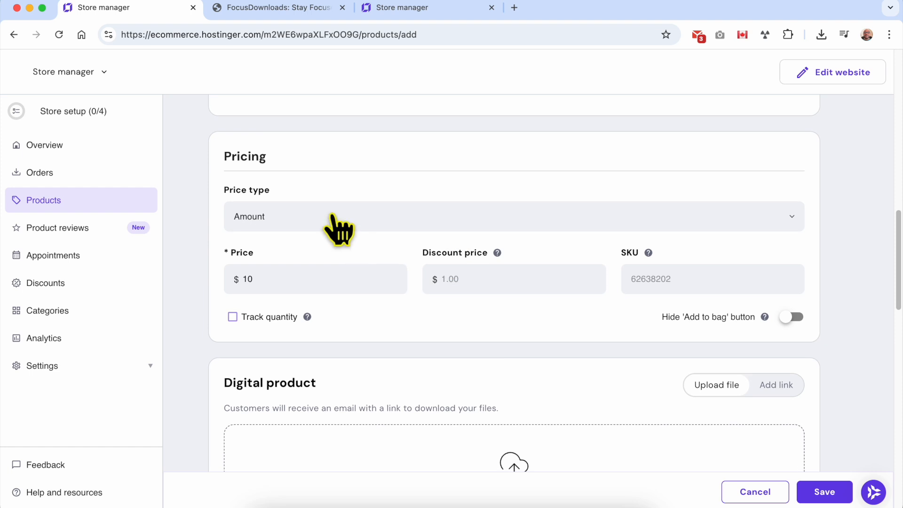
pyautogui.click(282, 218)
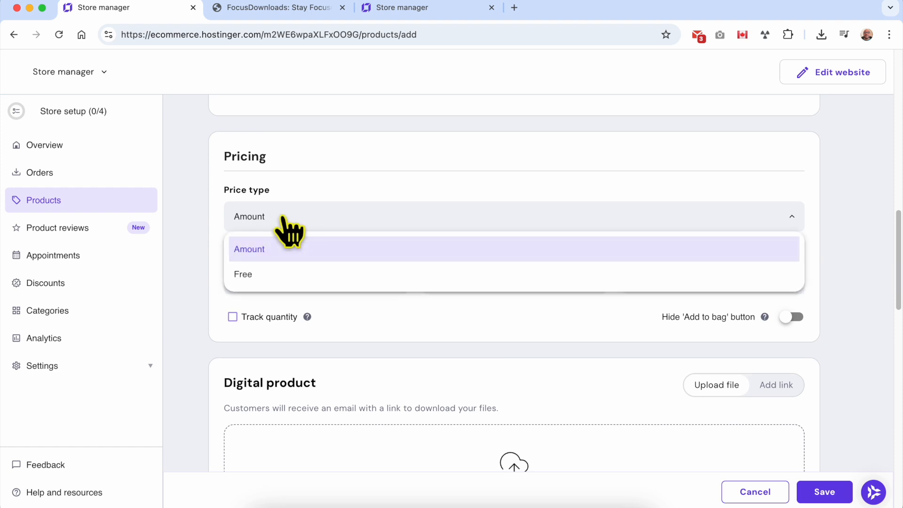
pyautogui.click(253, 274)
pyautogui.click(301, 224)
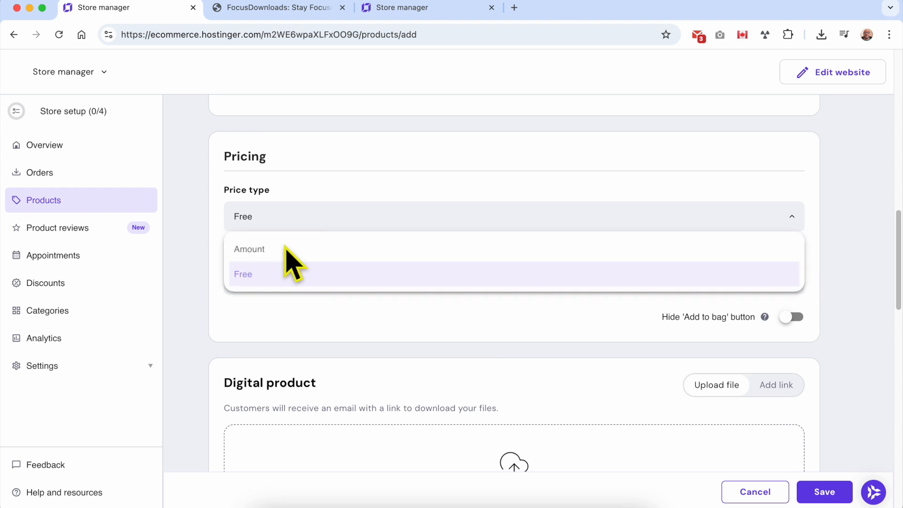
pyautogui.click(282, 248)
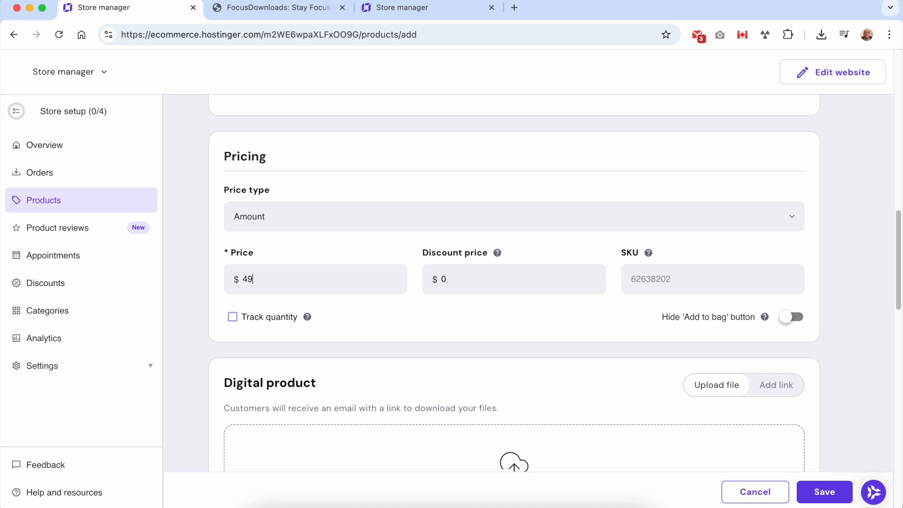
# Set the product's price to $49, its discount price to $27 and its SKU to WP-1
pyautogui.click(481, 285)
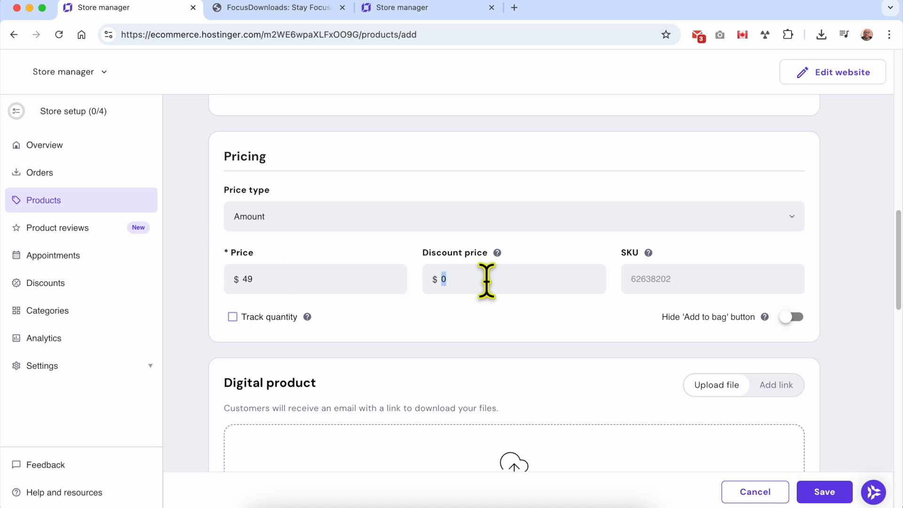
pyautogui.click(671, 280)
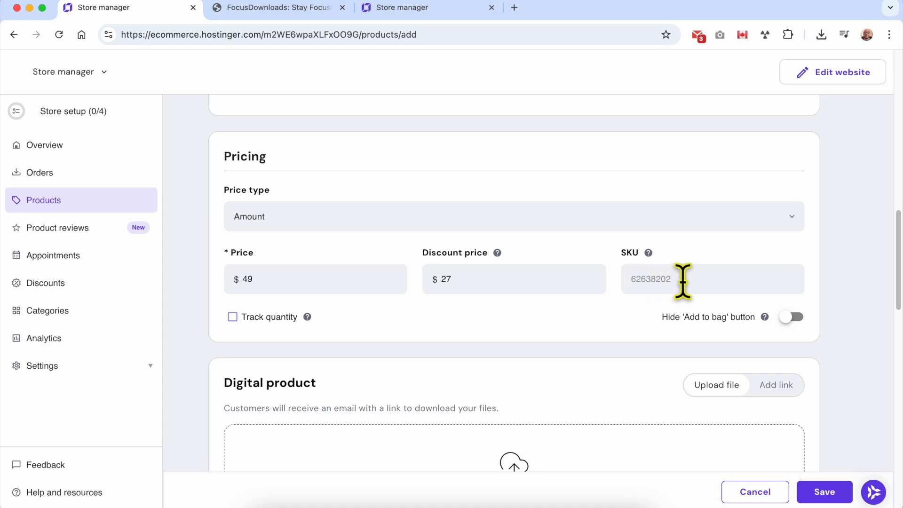
pyautogui.scroll(2, 661, 350)
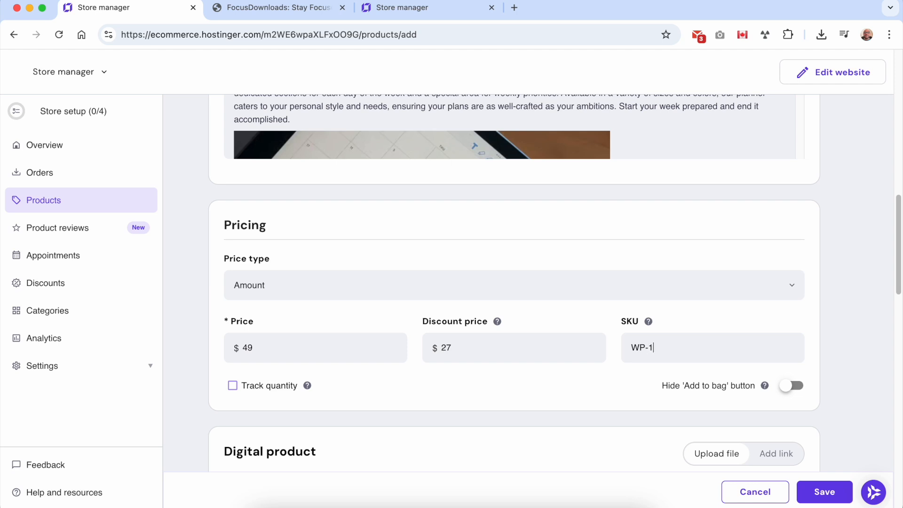
# Try the Track quantity option in the product's pricing and turn it back off
pyautogui.scroll(-3, 463, 403)
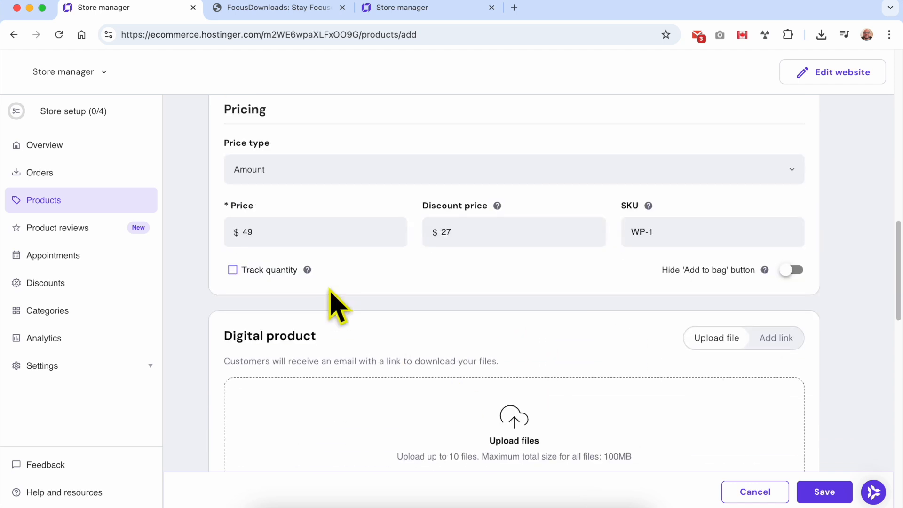
pyautogui.click(284, 272)
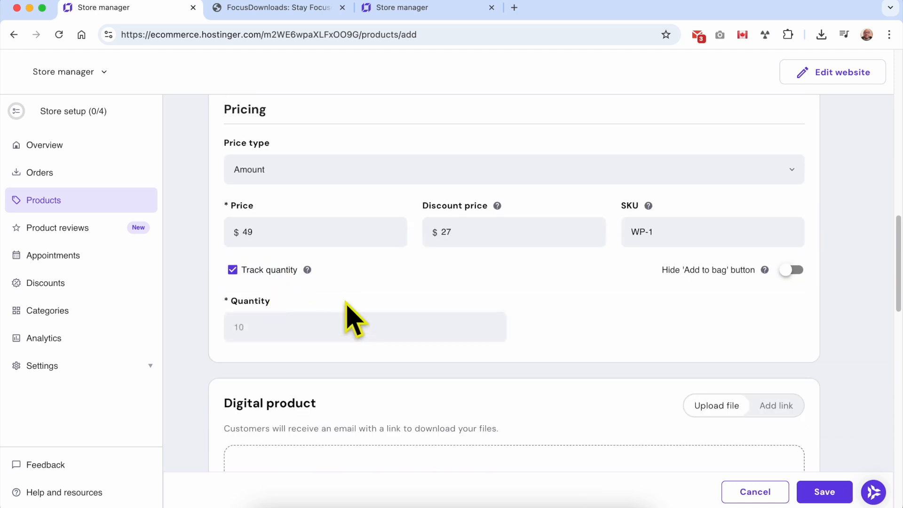
pyautogui.click(261, 272)
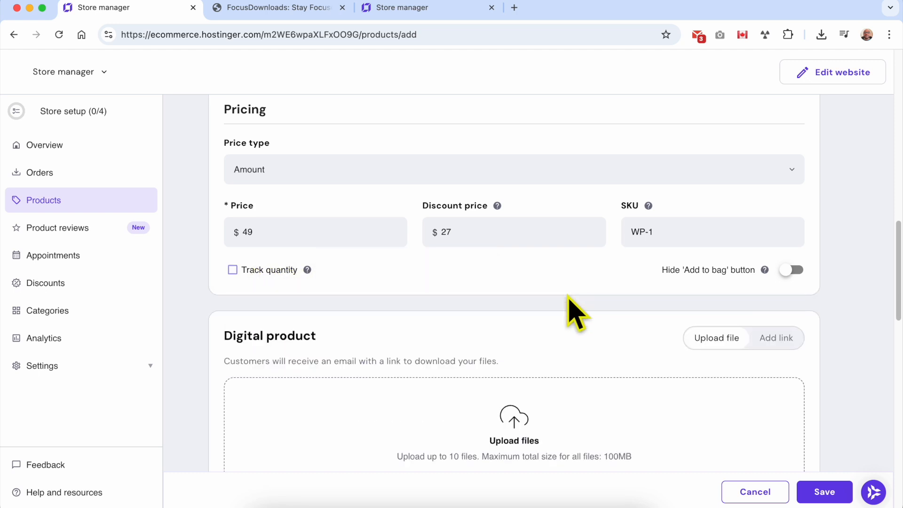
# Try the Hide 'Add to bag' button option, checking its help text, and turn it back off
pyautogui.scroll(-2, 566, 306)
pyautogui.scroll(-1, 517, 280)
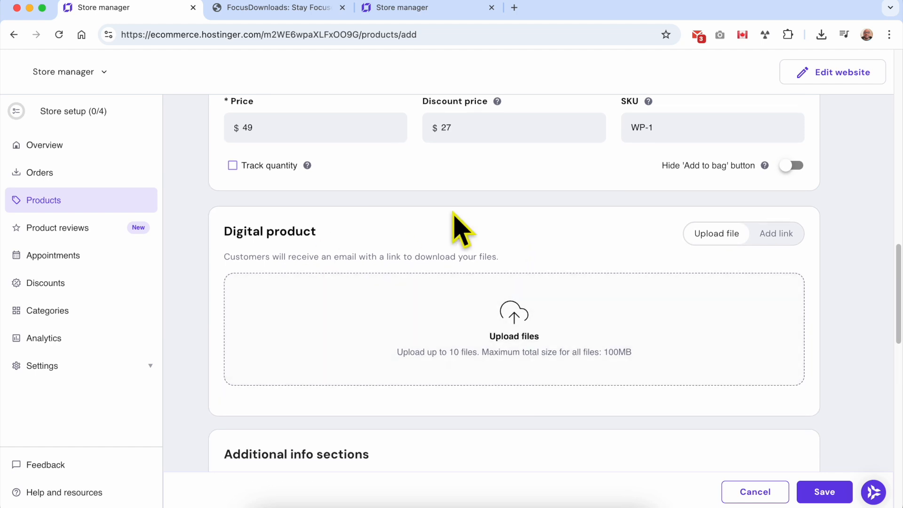
pyautogui.click(792, 167)
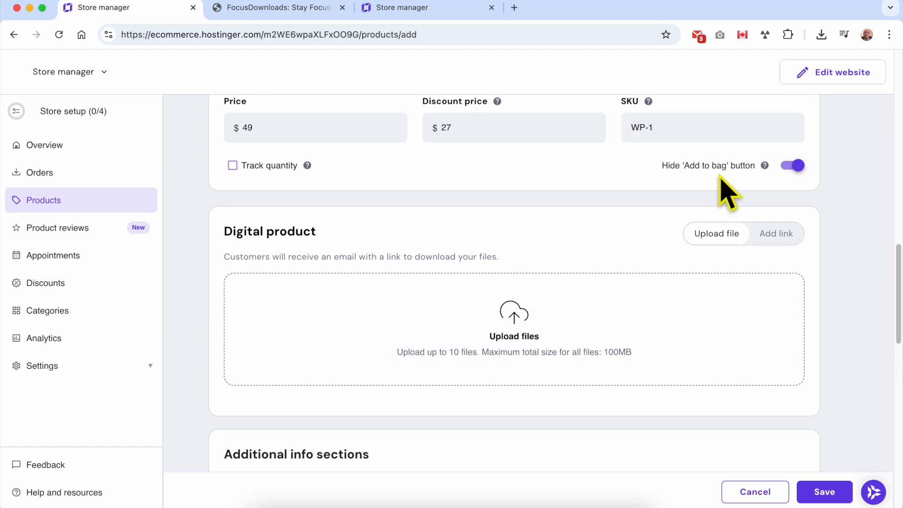
pyautogui.moveTo(764, 165)
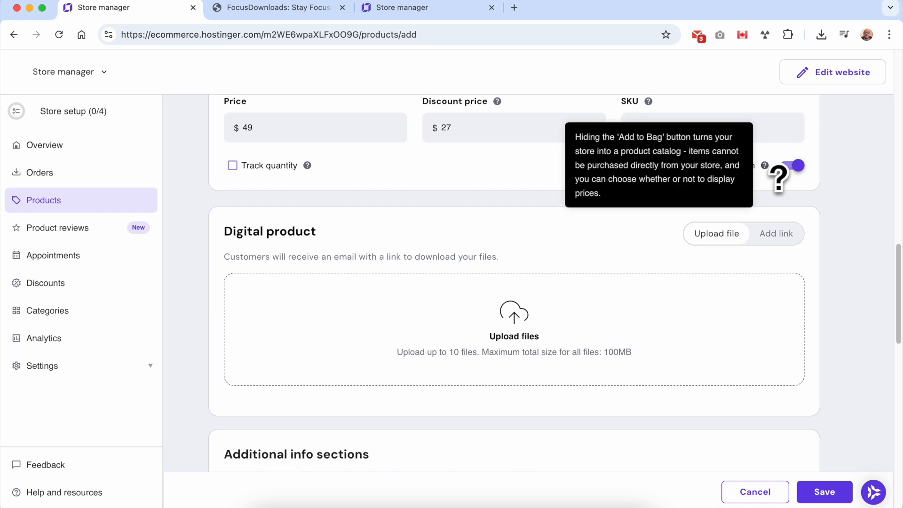
pyautogui.click(798, 165)
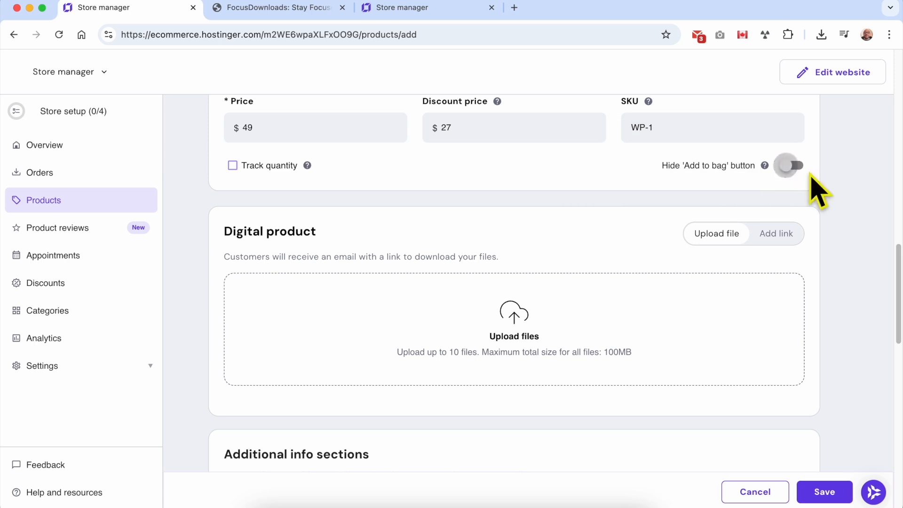
# Upload Untitled spreadsheet.xlsx from Downloads as the digital product's downloadable file
pyautogui.moveTo(226, 230); pyautogui.dragTo(319, 231)
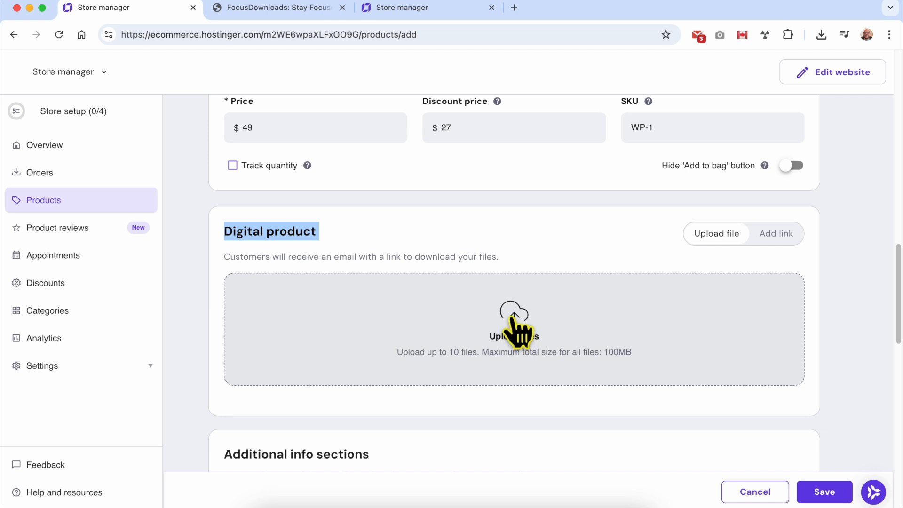
pyautogui.click(514, 317)
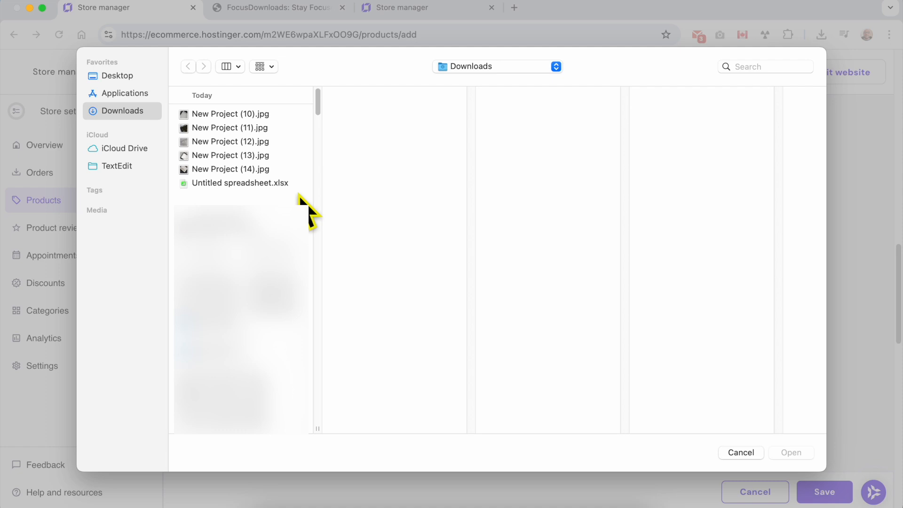
pyautogui.click(275, 184)
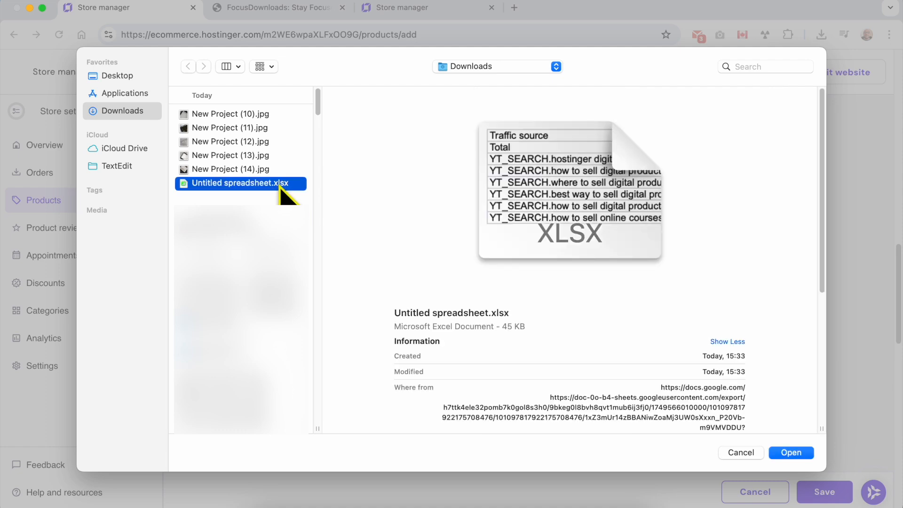
pyautogui.doubleClick(280, 185)
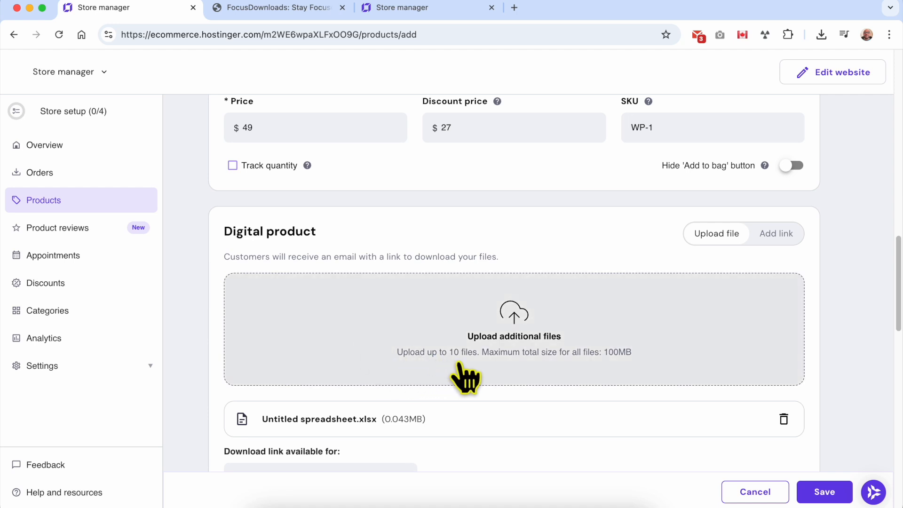
pyautogui.scroll(-1, 512, 366)
pyautogui.scroll(-2, 512, 366)
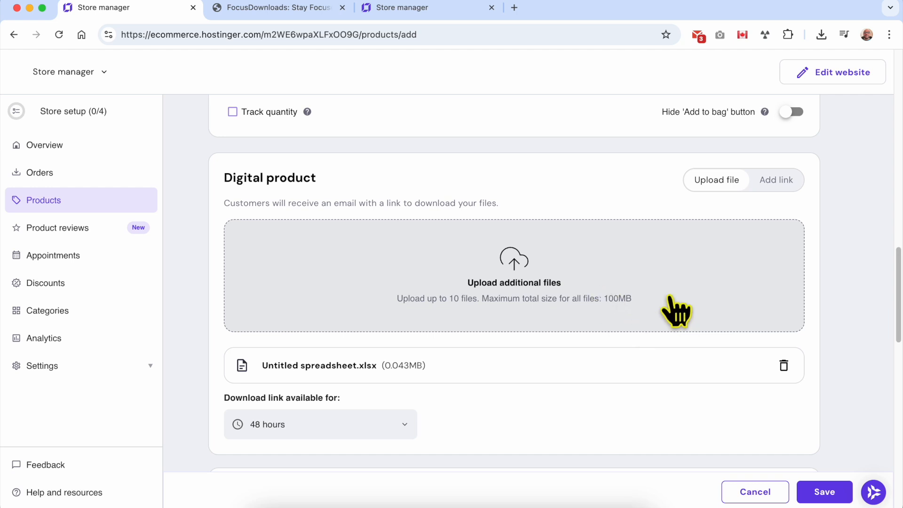
# Look at the option to deliver the digital product by link and return to the uploaded file
pyautogui.click(776, 182)
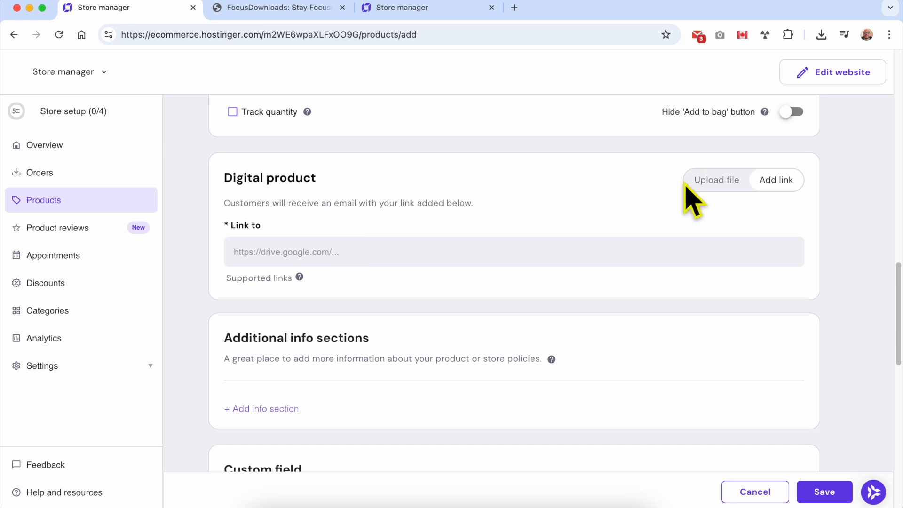
pyautogui.click(715, 182)
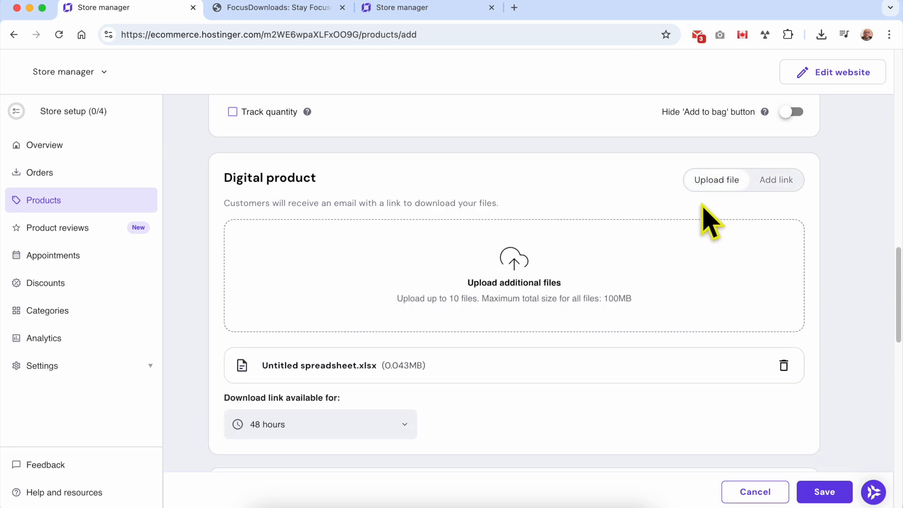
pyautogui.tripleClick(383, 362)
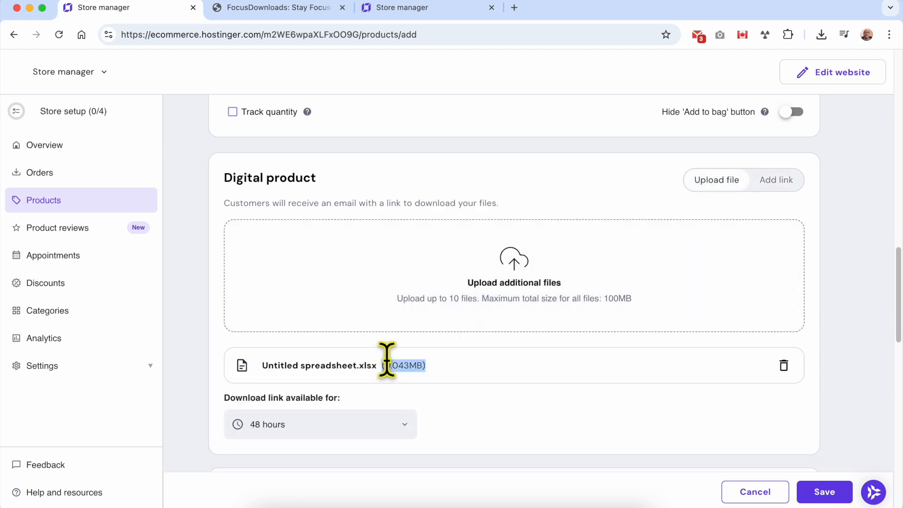
# Upload Untitled spreadsheet (1).xlsx as an additional downloadable file for the digital product
pyautogui.tripleClick(290, 362)
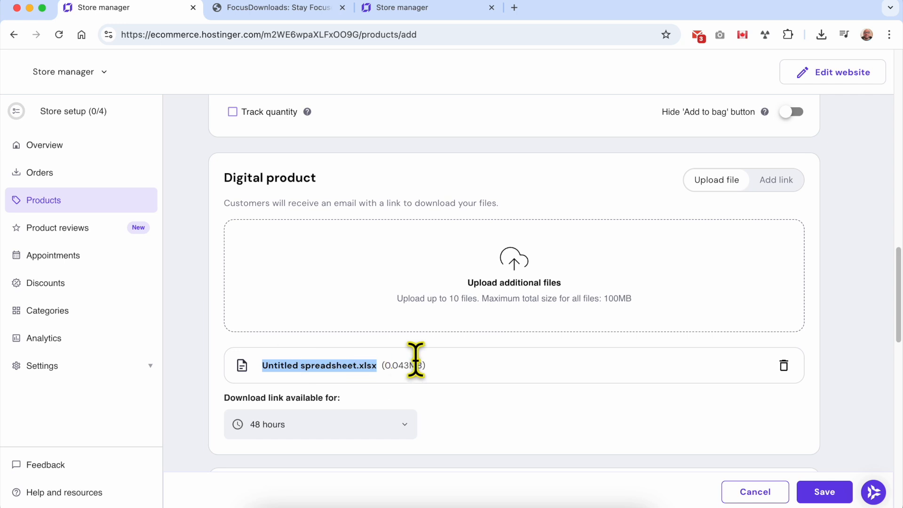
pyautogui.scroll(-1, 460, 375)
pyautogui.scroll(-3, 475, 372)
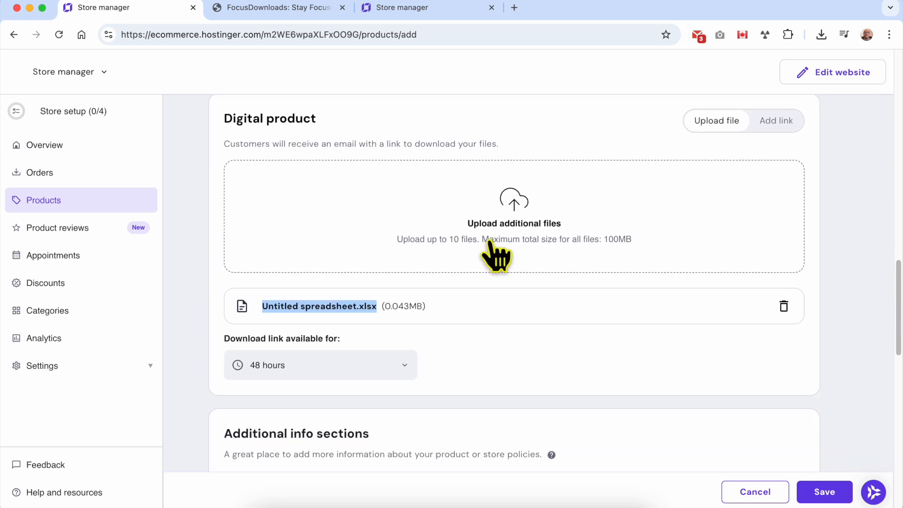
pyautogui.click(530, 231)
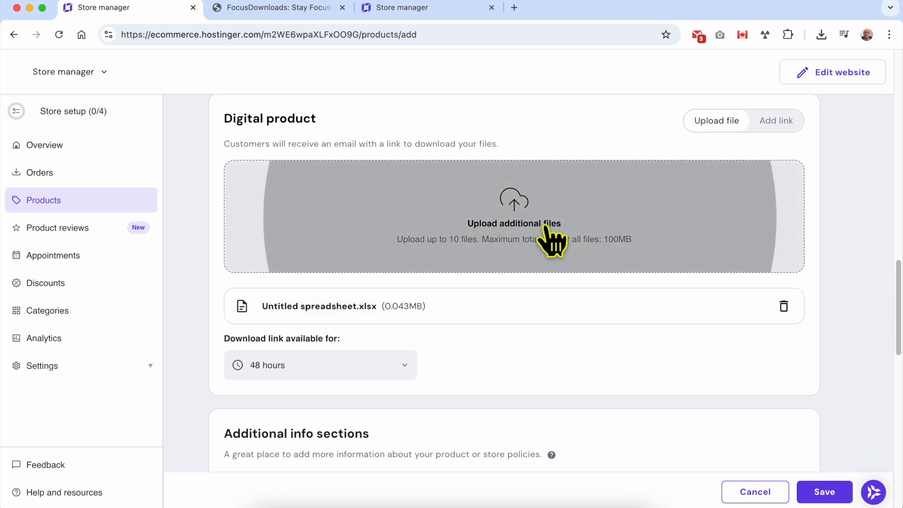
pyautogui.doubleClick(235, 183)
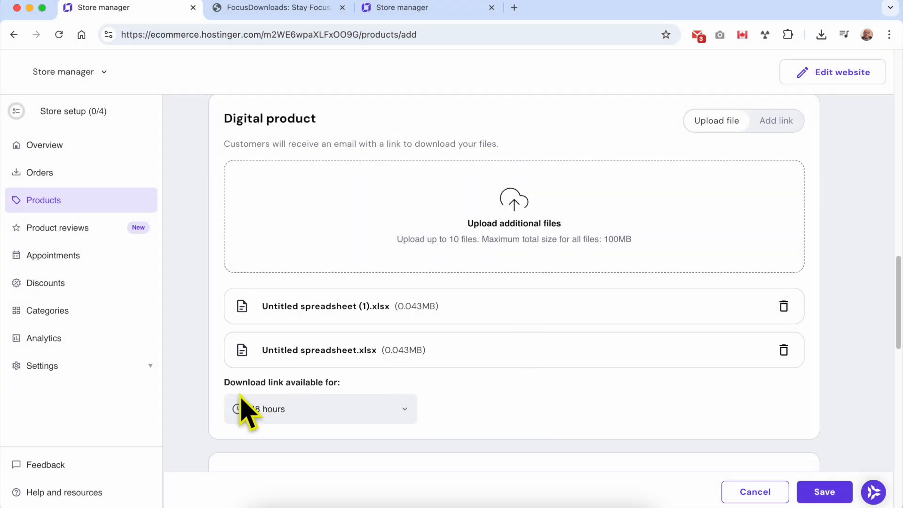
# Check the duration options for the download link's availability and keep 48 hours
pyautogui.tripleClick(274, 386)
pyautogui.click(275, 386)
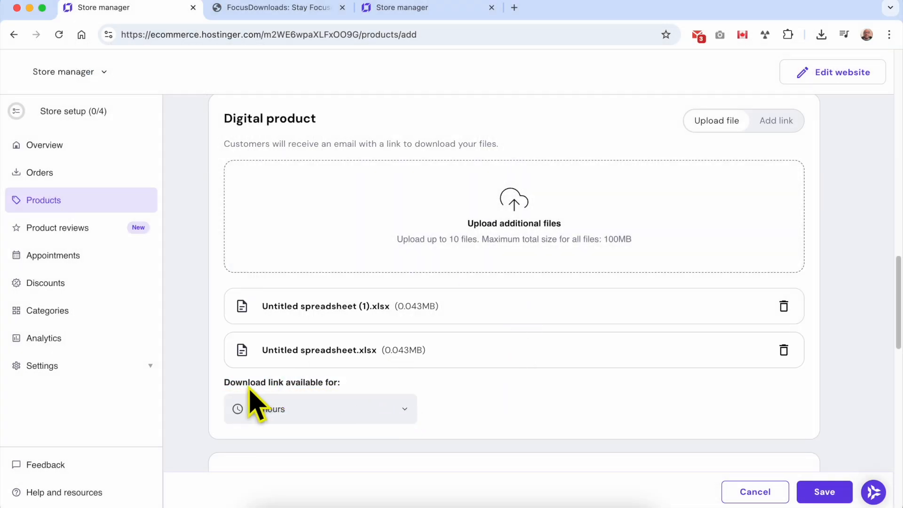
pyautogui.click(346, 402)
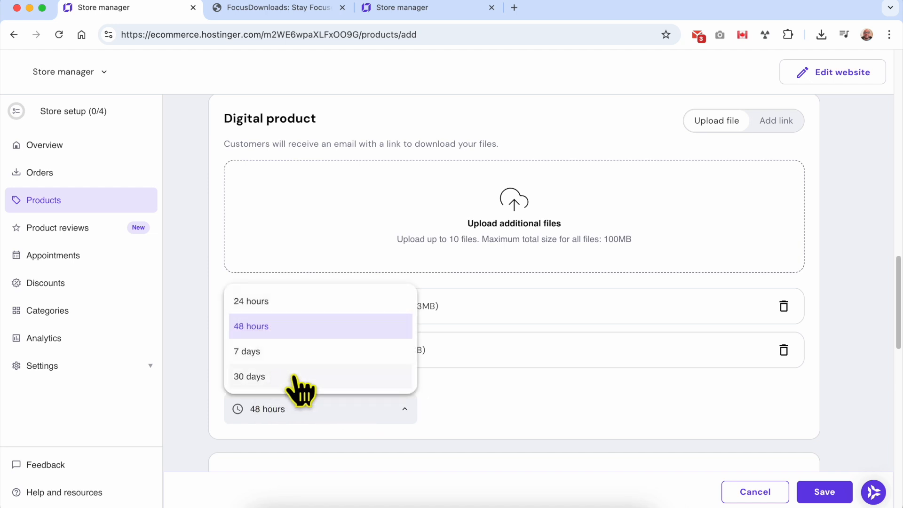
pyautogui.click(295, 326)
# Add an info section titled 30 DAY REFUND, with a description promising a full refund under the 30 day money back guarantee
pyautogui.scroll(-5, 514, 418)
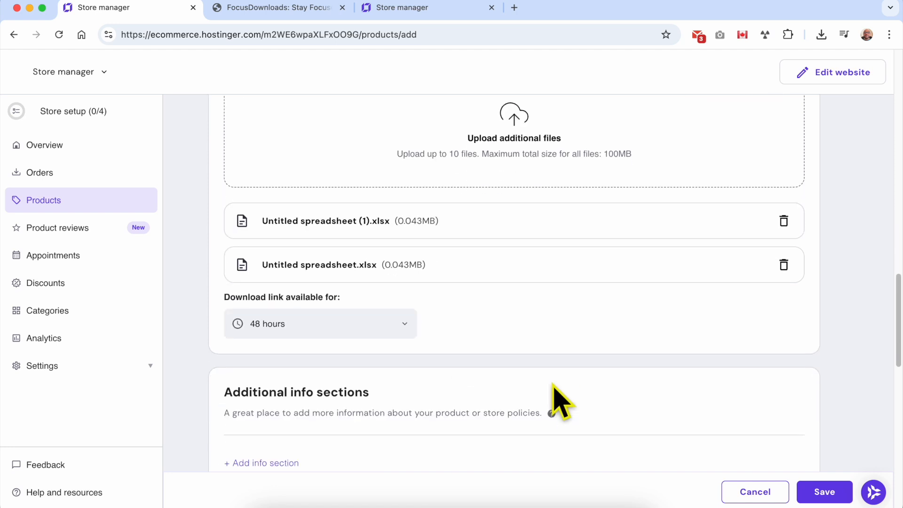
pyautogui.scroll(-1, 450, 370)
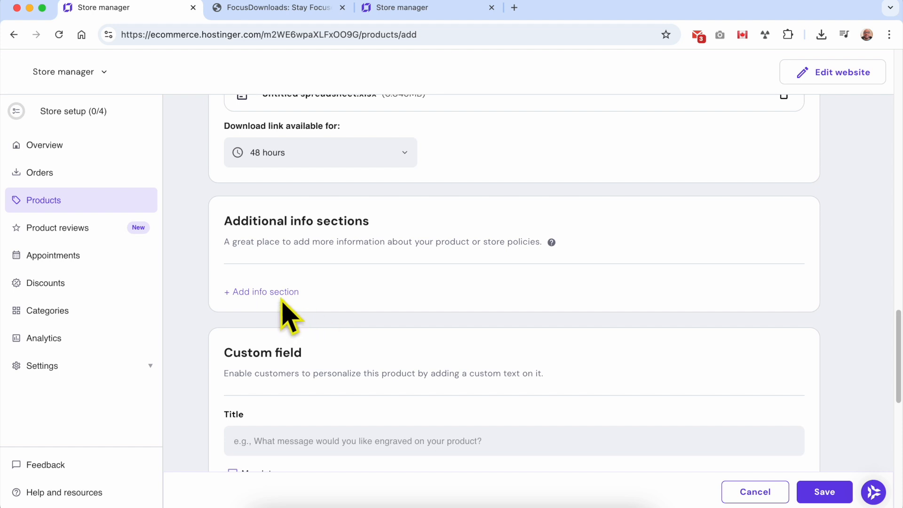
pyautogui.click(281, 296)
pyautogui.click(284, 163)
pyautogui.write('30 DAY REFUND')
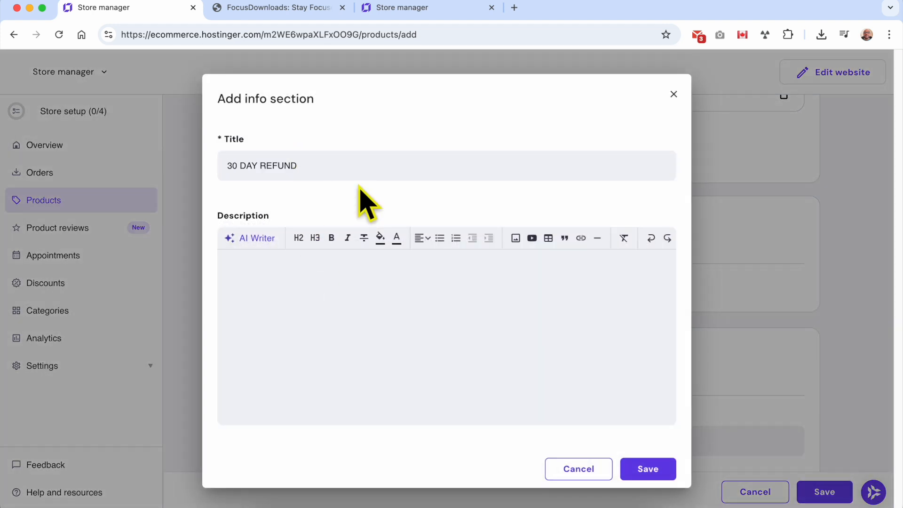
pyautogui.click(306, 304)
pyautogui.write('I guarantee you will love this planner bundle! If for any reason you are unsatisfied, I will give you a full refund as part of my 30 day money back guarantee.')
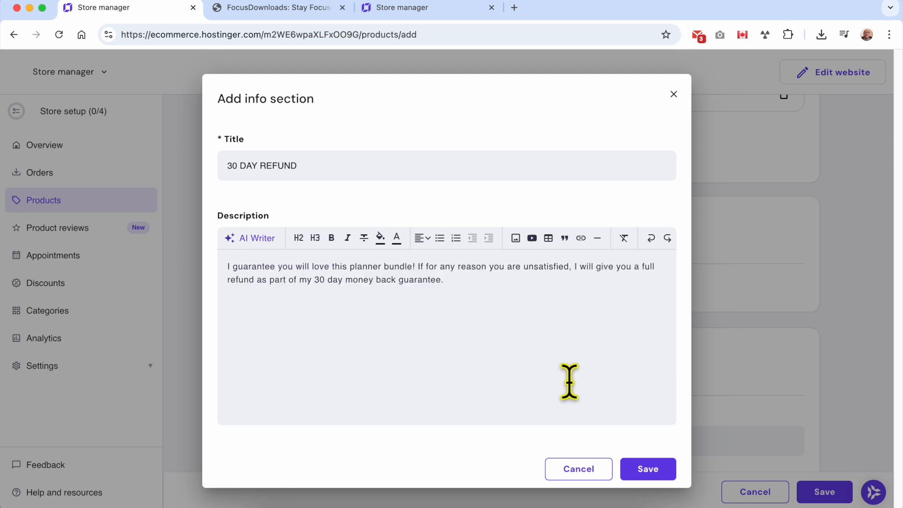
pyautogui.click(650, 473)
# Reorder the additional info sections to Included Files, Installation Guide, and the 6 month money-back section last
pyautogui.click(275, 343)
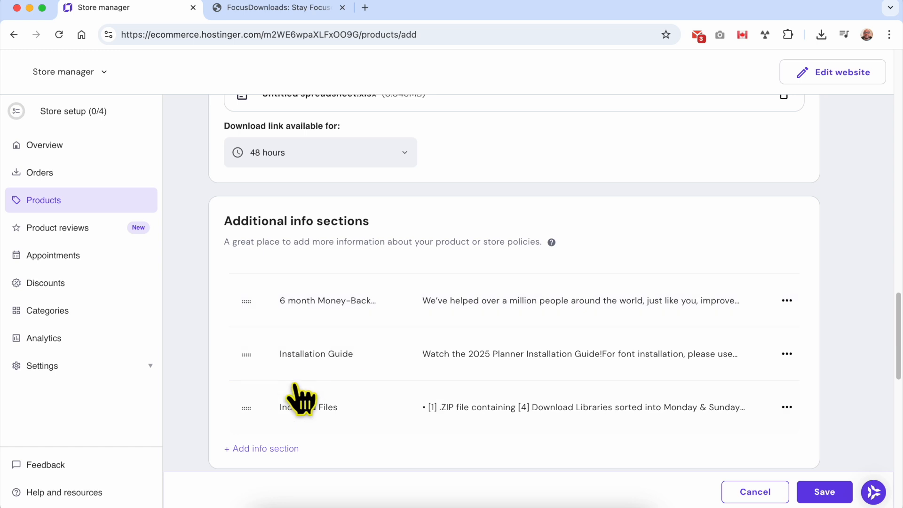
pyautogui.moveTo(247, 303); pyautogui.dragTo(250, 425)
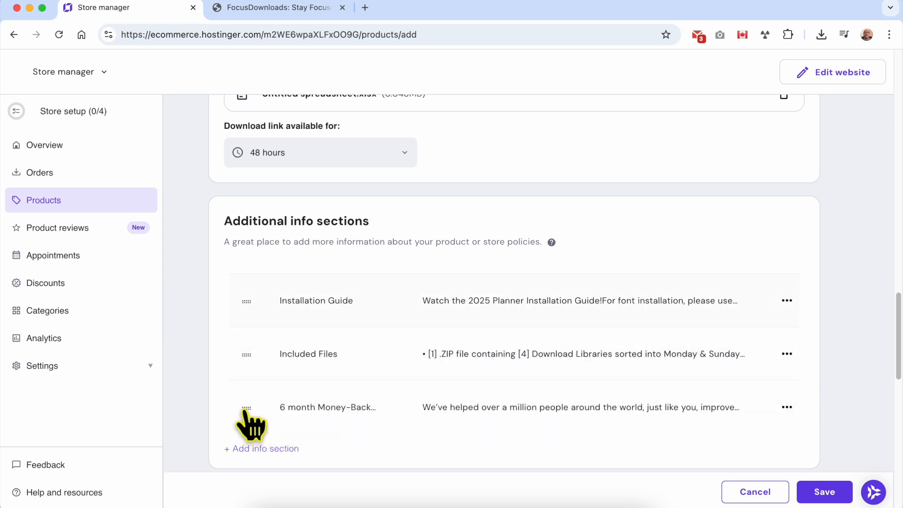
pyautogui.moveTo(248, 304); pyautogui.dragTo(252, 382)
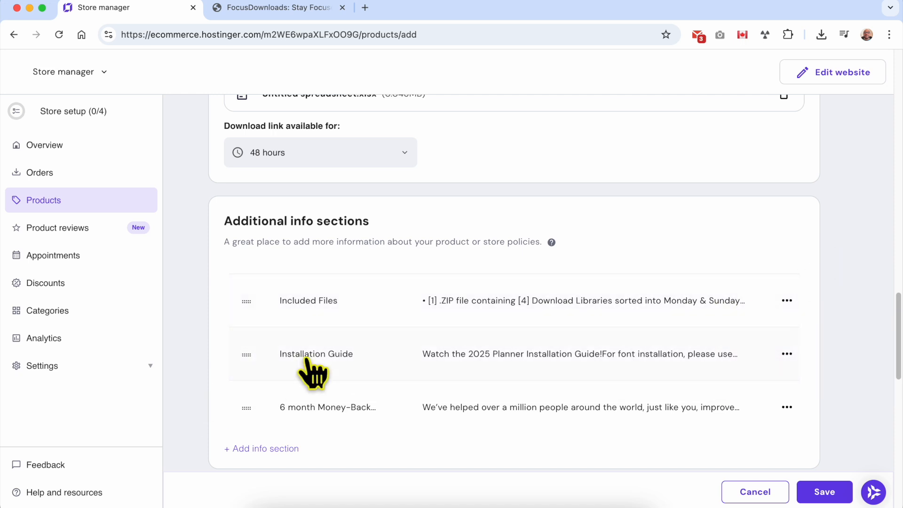
# Look over the Custom field settings that let customers personalize the product with their own text
pyautogui.scroll(-10, 362, 440)
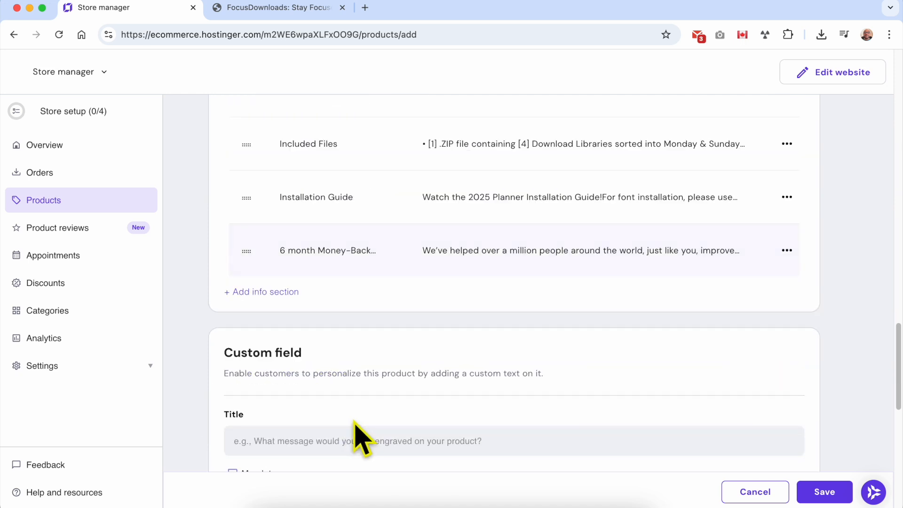
pyautogui.scroll(2, 363, 427)
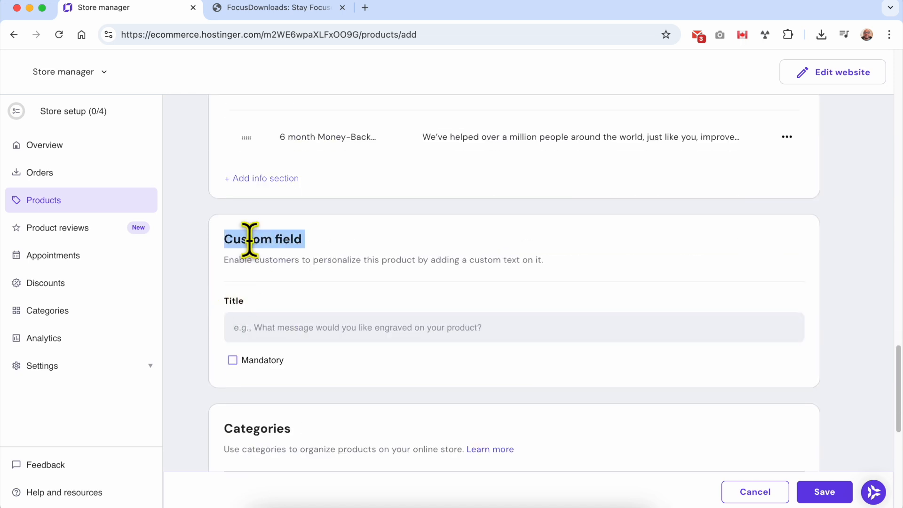
pyautogui.click(362, 235)
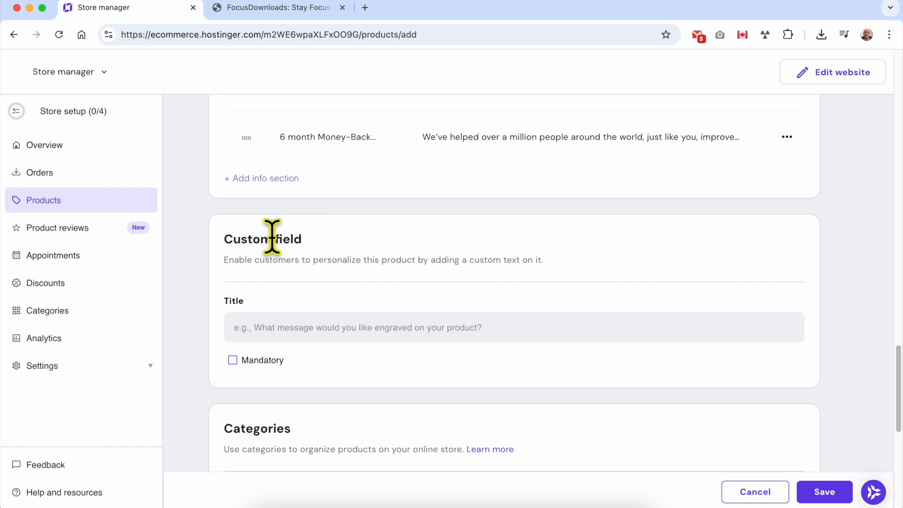
pyautogui.tripleClick(272, 236)
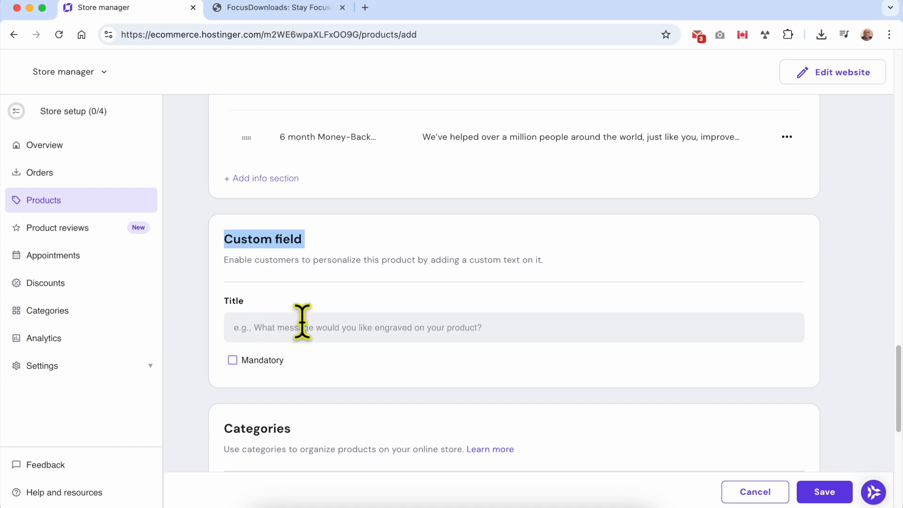
pyautogui.click(323, 292)
pyautogui.scroll(-2, 315, 290)
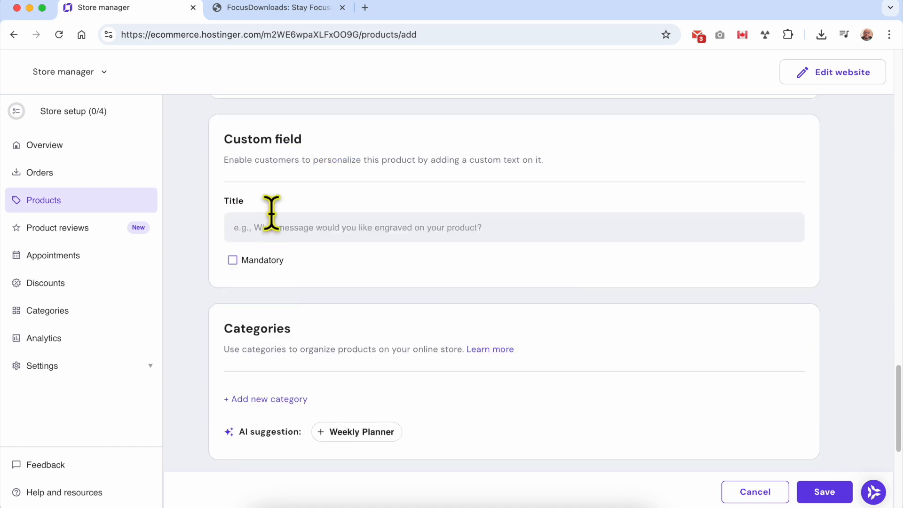
# Assign the product to the AI-suggested Weekly Planner category
pyautogui.scroll(-1, 319, 242)
pyautogui.scroll(-1, 301, 247)
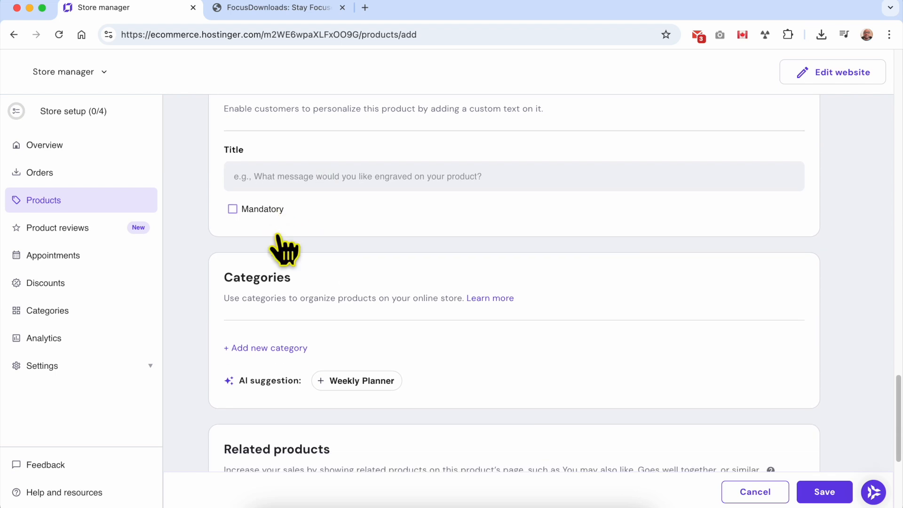
pyautogui.doubleClick(255, 258)
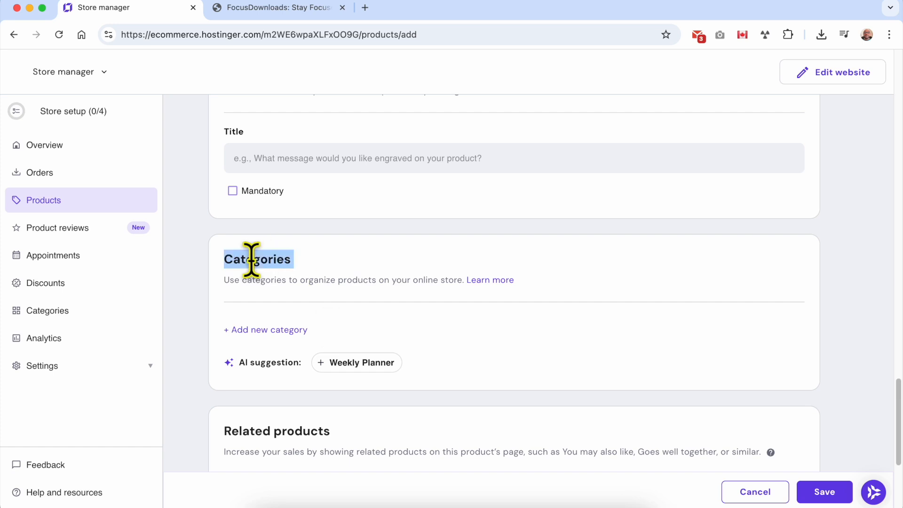
pyautogui.moveTo(240, 362); pyautogui.dragTo(246, 363)
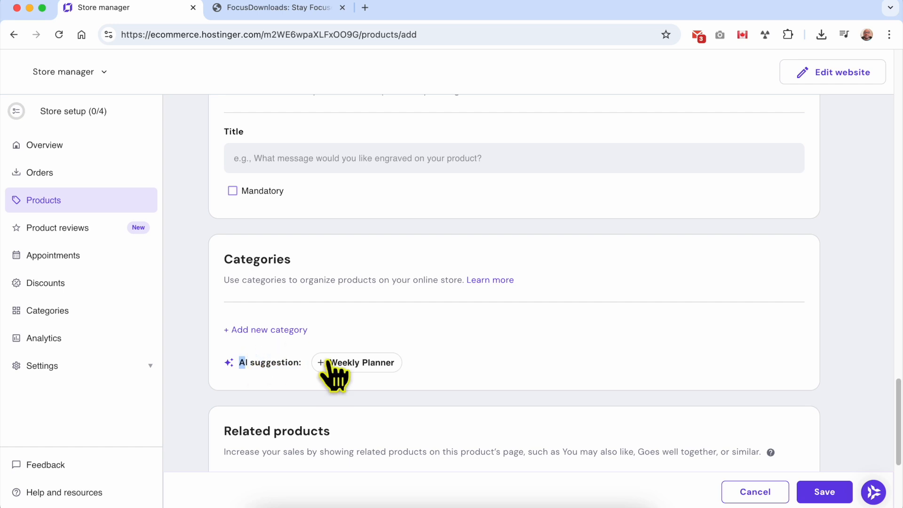
pyautogui.click(376, 364)
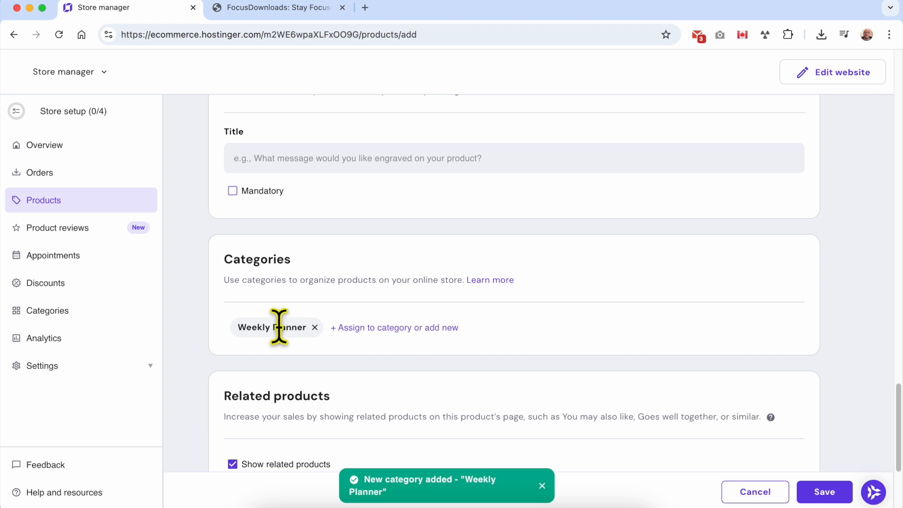
# Examine the related products settings, including the section title and category choices, keeping All products as the category
pyautogui.scroll(-5, 292, 323)
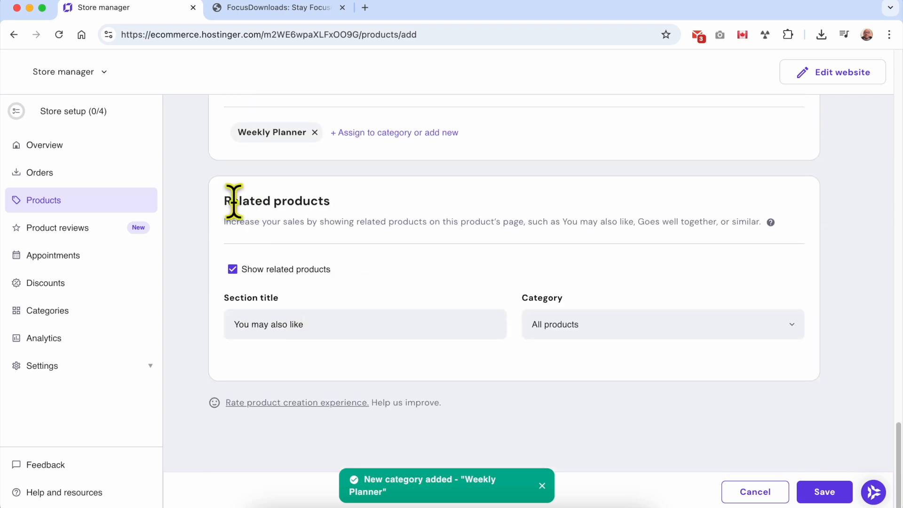
pyautogui.tripleClick(227, 201)
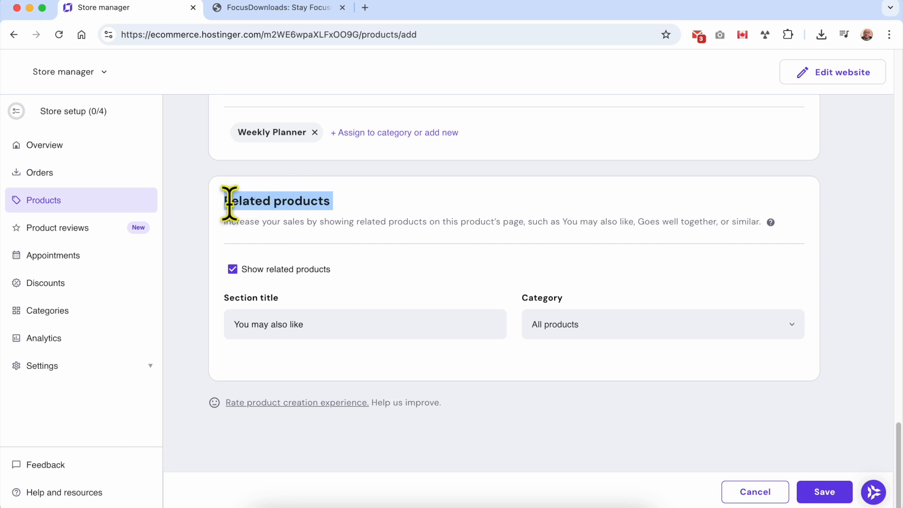
pyautogui.click(346, 208)
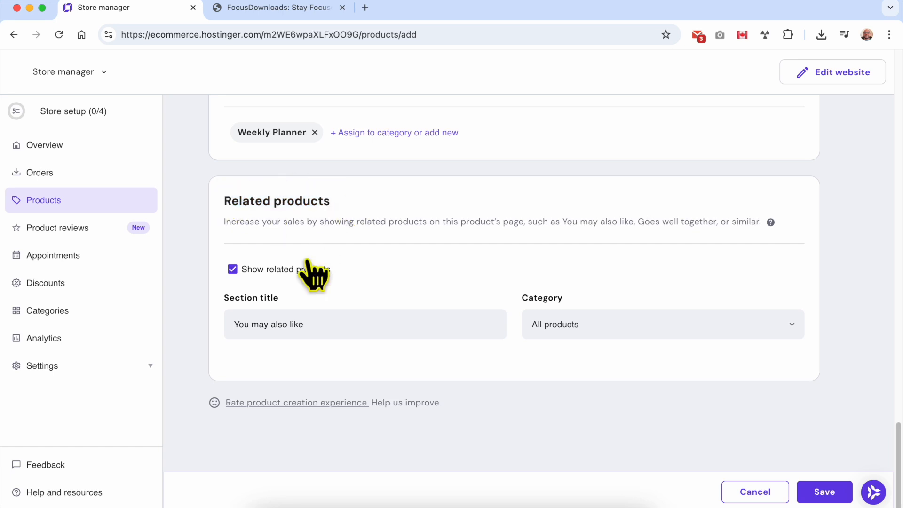
pyautogui.click(327, 322)
pyautogui.tripleClick(327, 322)
pyautogui.click(326, 323)
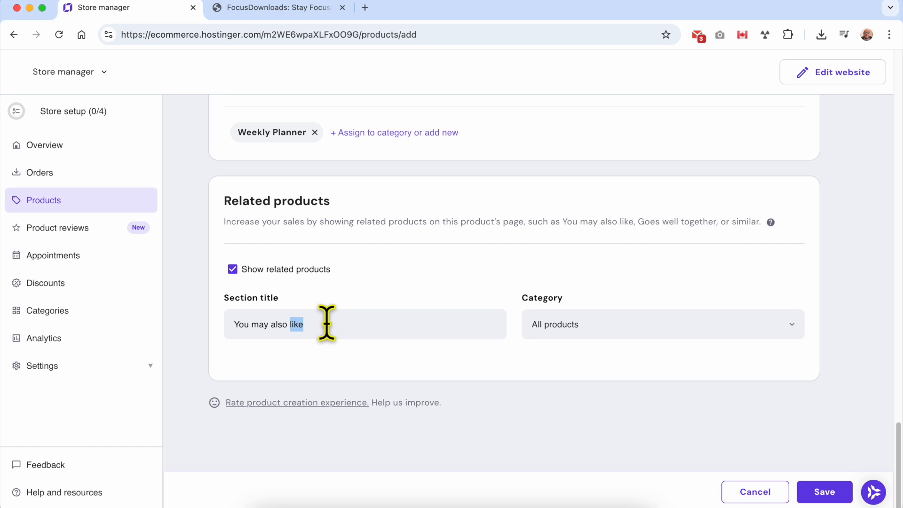
pyautogui.click(327, 323)
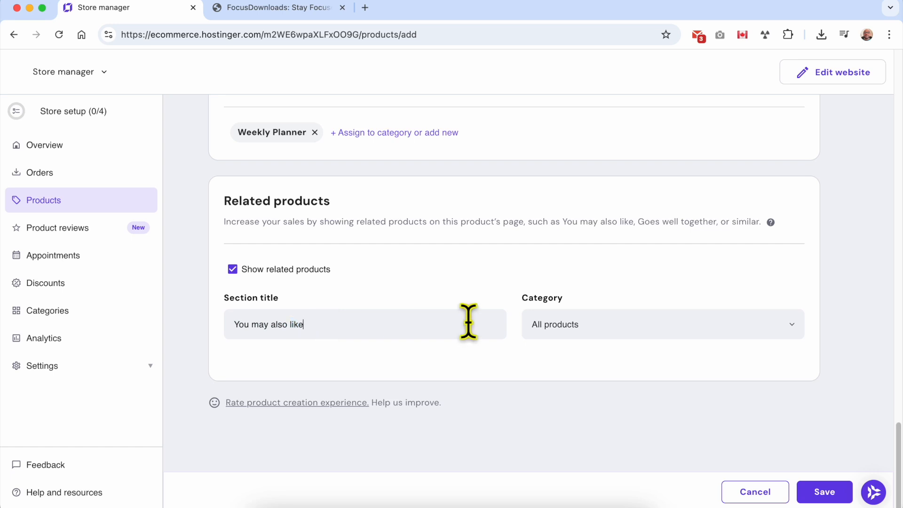
pyautogui.click(578, 324)
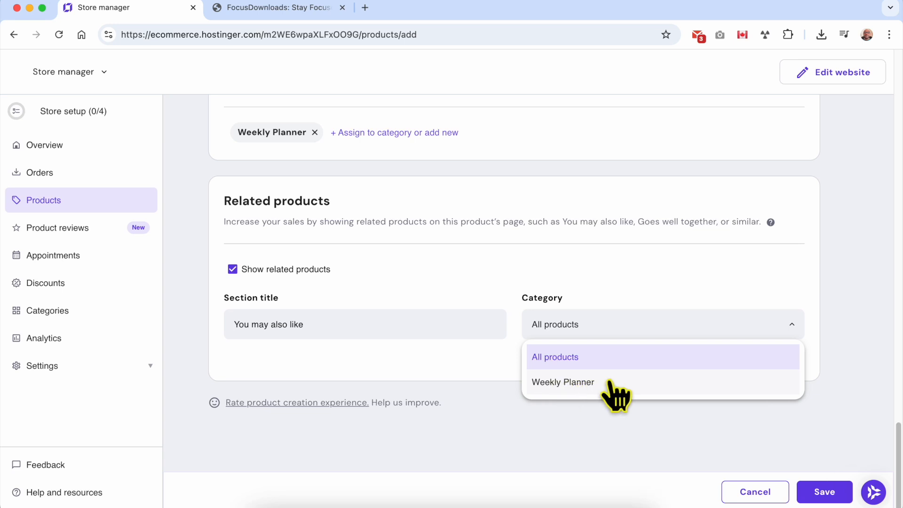
pyautogui.click(574, 359)
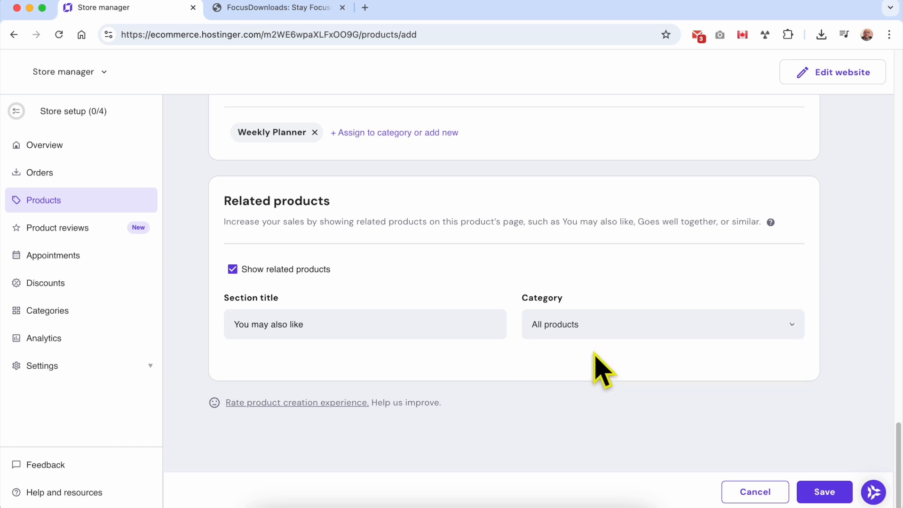
# Review the product form from the top, checking the images, title, subtitle, ribbon, description, pricing and download files
pyautogui.scroll(20, 705, 373)
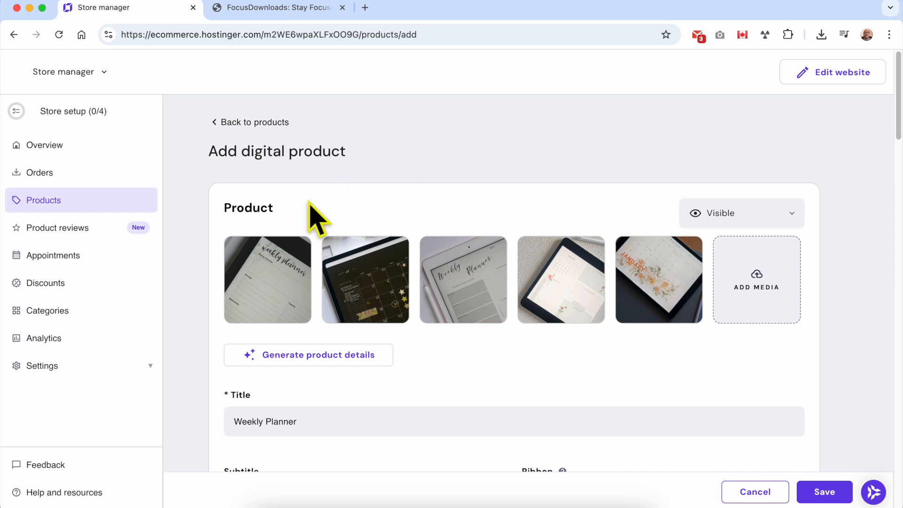
pyautogui.scroll(-5, 337, 332)
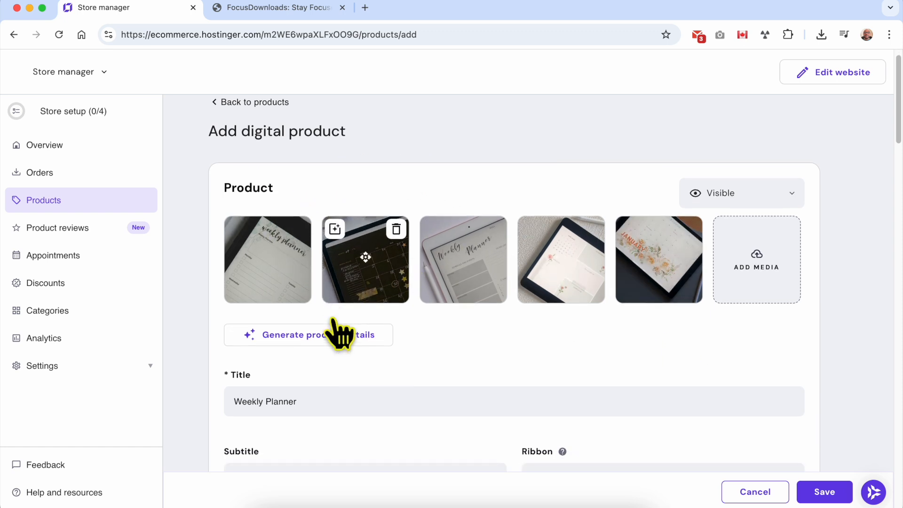
pyautogui.scroll(-1, 362, 264)
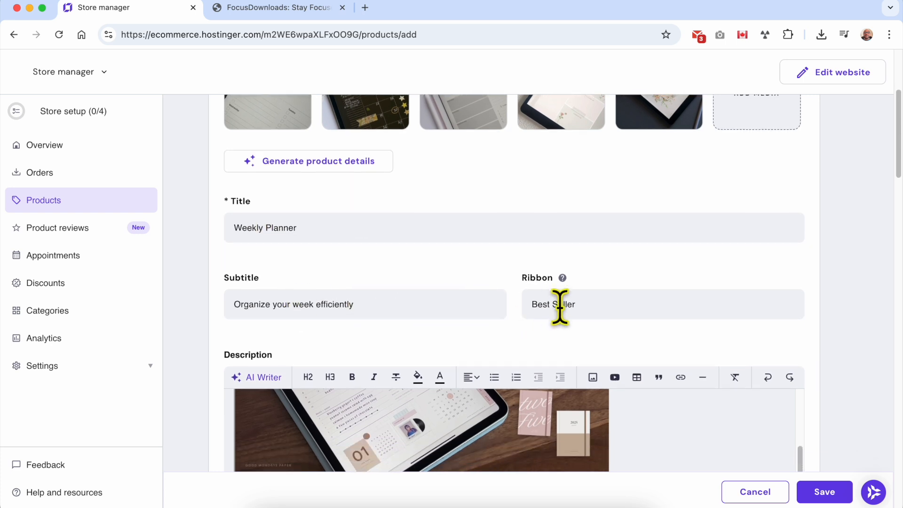
pyautogui.scroll(-10, 417, 329)
pyautogui.scroll(-12, 187, 254)
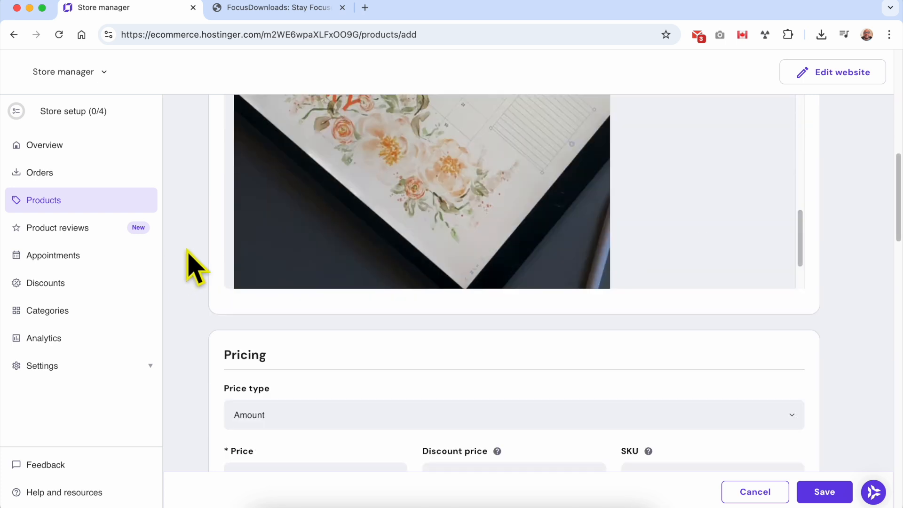
pyautogui.scroll(-3, 461, 307)
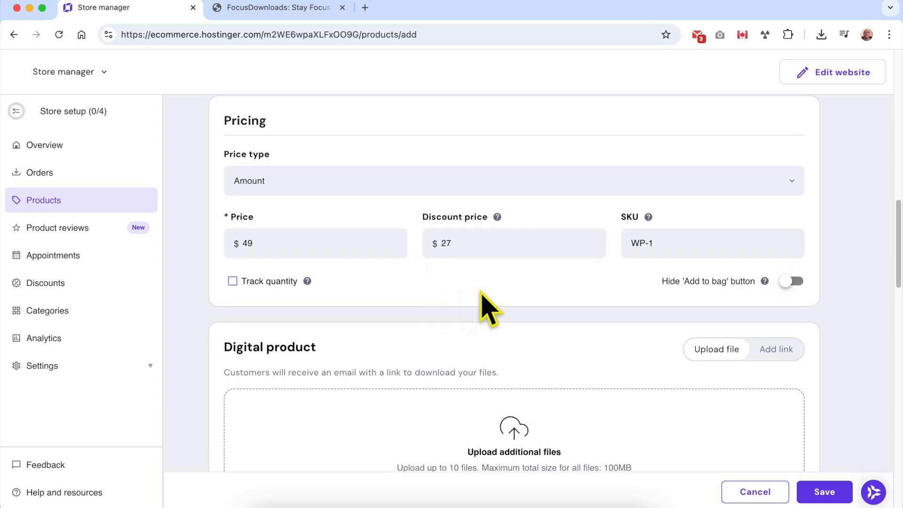
pyautogui.click(635, 205)
pyautogui.scroll(-5, 298, 339)
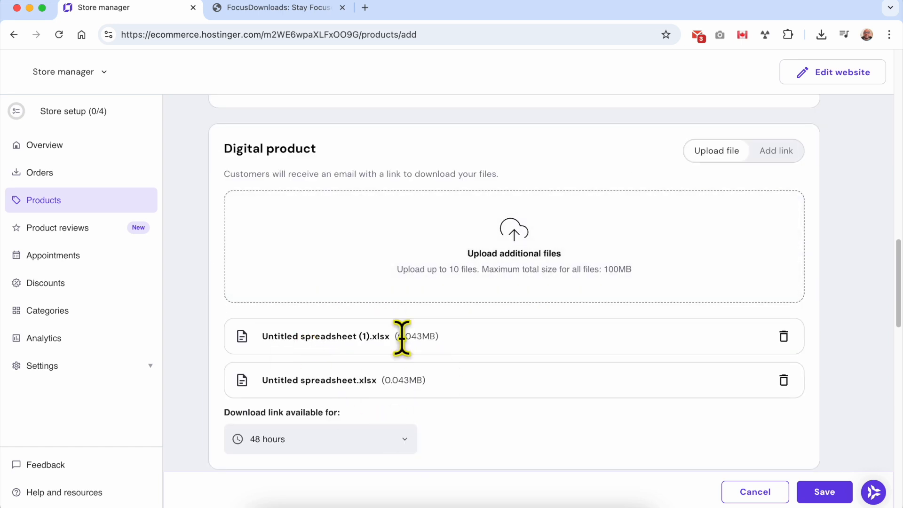
# Check the remaining product settings through Additional info sections, Categories and Related products, and save the Weekly Planner product
pyautogui.scroll(-1, 471, 383)
pyautogui.scroll(-10, 471, 383)
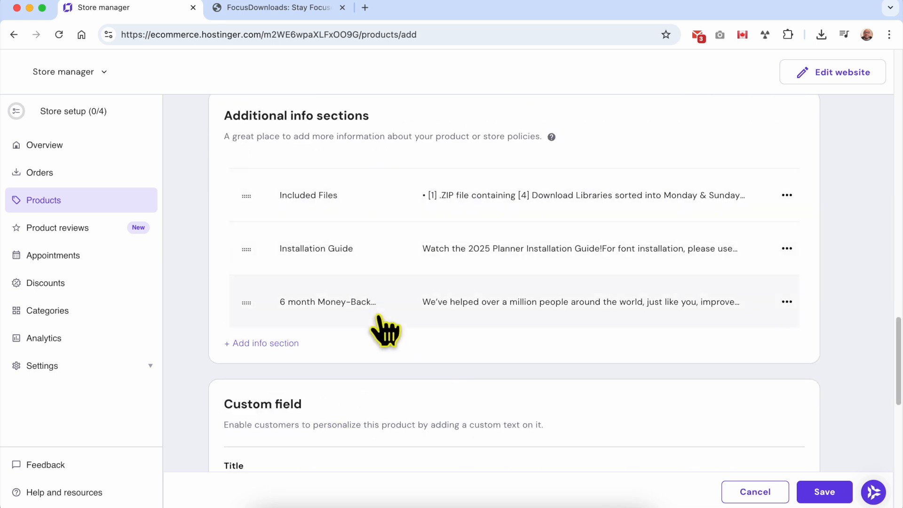
pyautogui.scroll(-4, 427, 369)
pyautogui.scroll(-4, 324, 353)
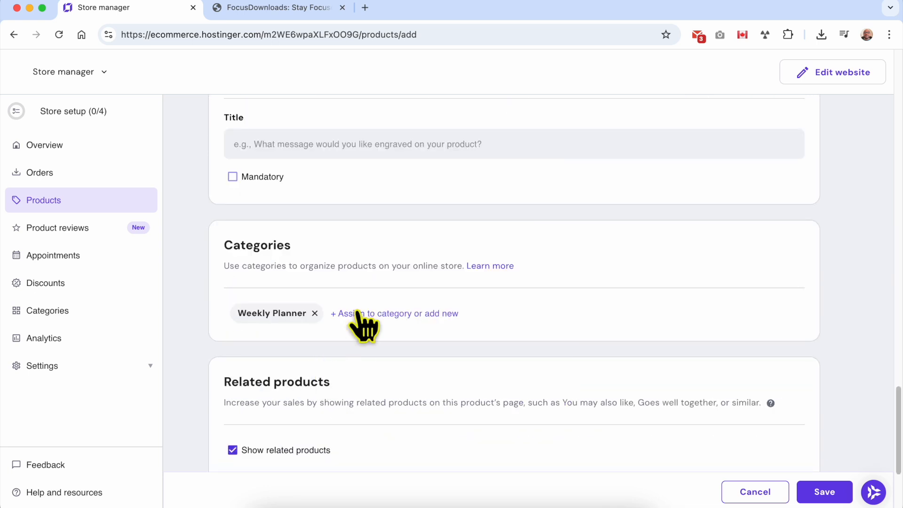
pyautogui.scroll(-5, 470, 343)
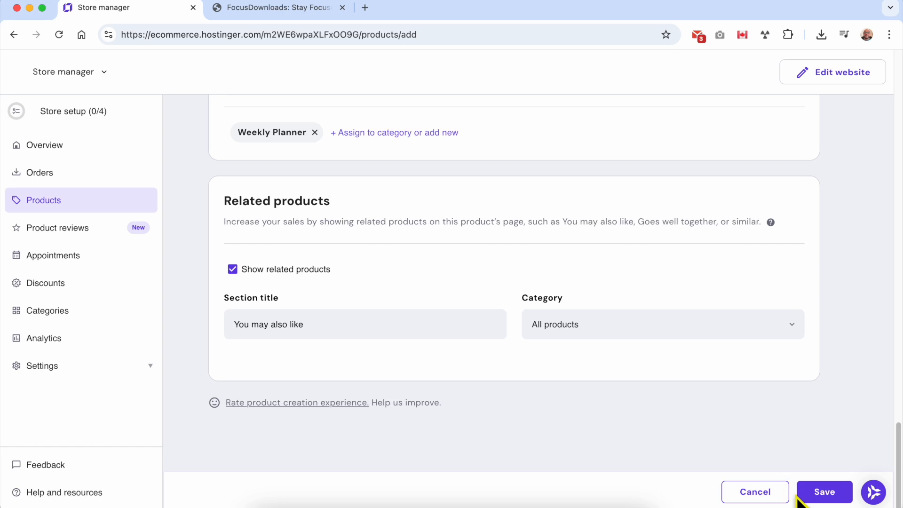
pyautogui.click(830, 494)
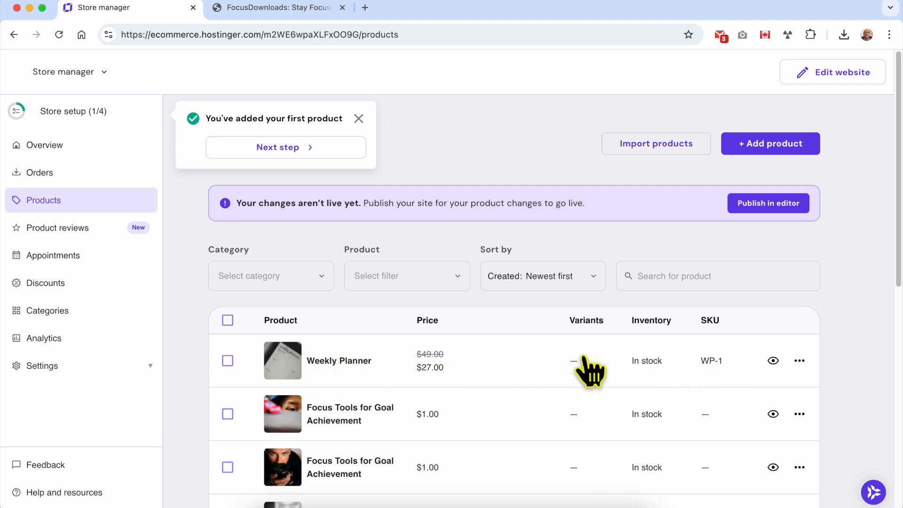
# Check the live site's Shop page for the new product, and return to the store manager
pyautogui.click(305, 17)
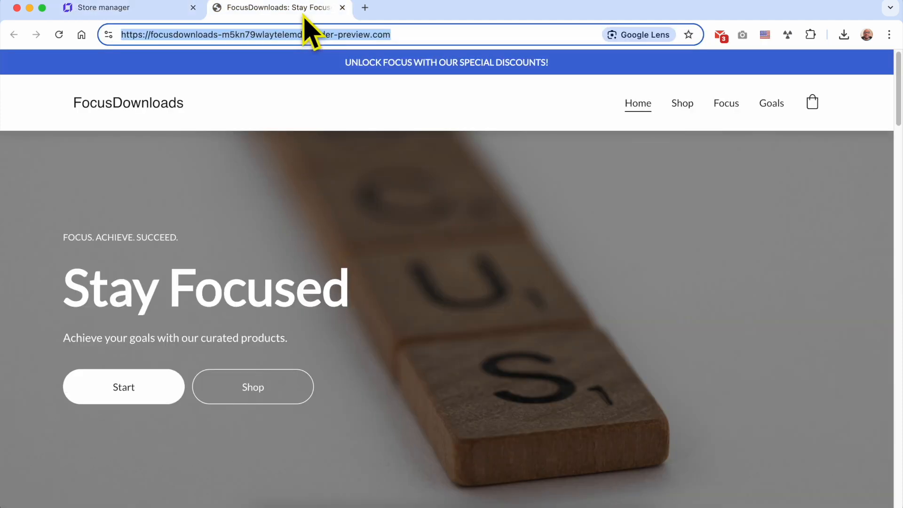
pyautogui.click(682, 107)
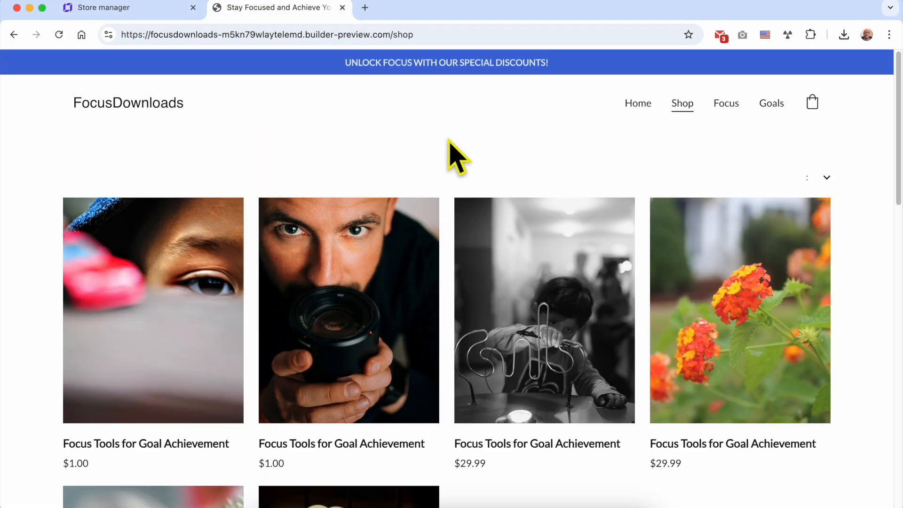
pyautogui.click(123, 11)
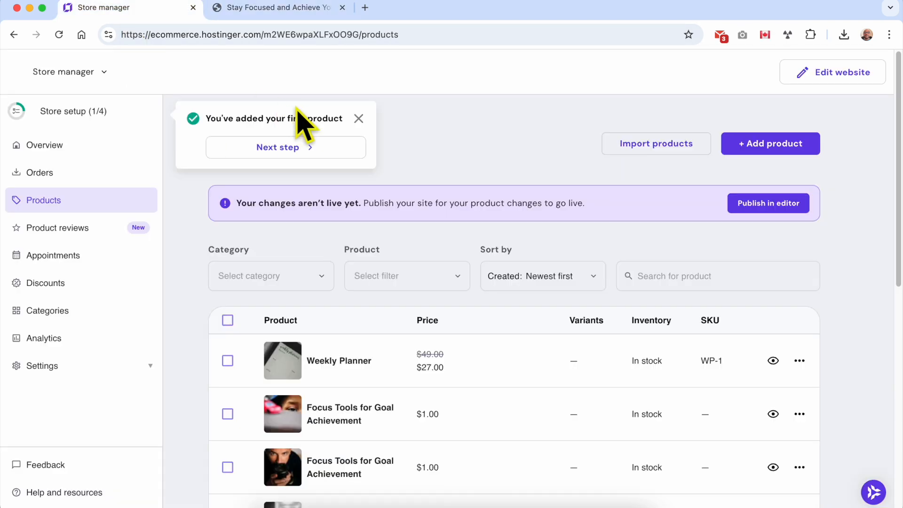
# Switch to the Website Builder and publish the product changes by updating the website
pyautogui.click(86, 73)
pyautogui.click(81, 122)
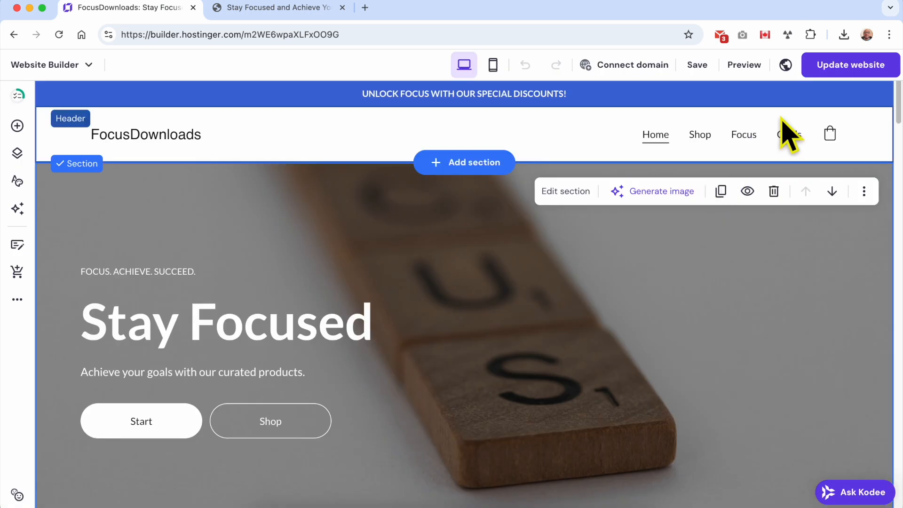
pyautogui.click(844, 69)
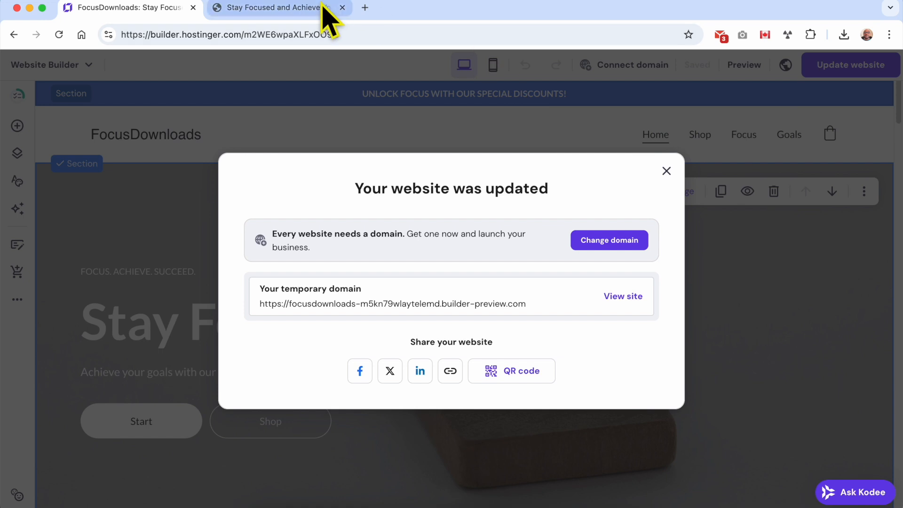
# Reload the live Shop page and open the Weekly Planner product page
pyautogui.click(322, 7)
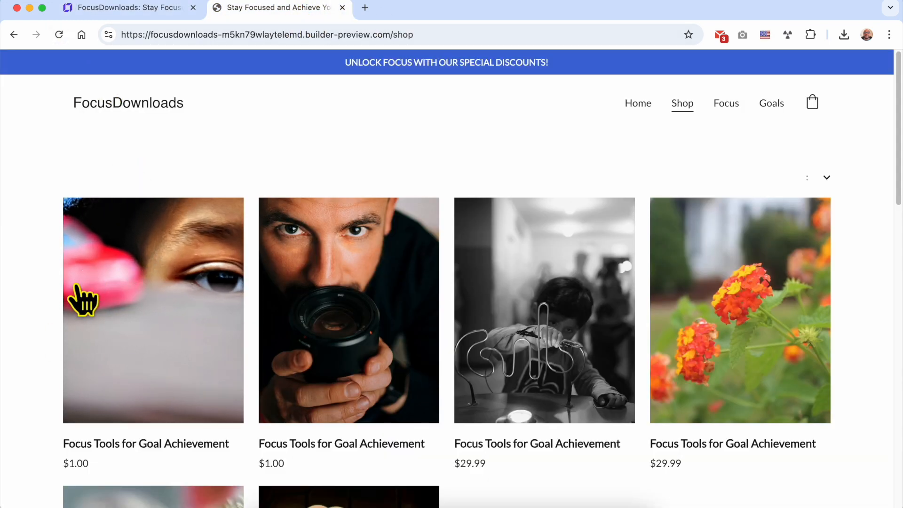
pyautogui.click(60, 35)
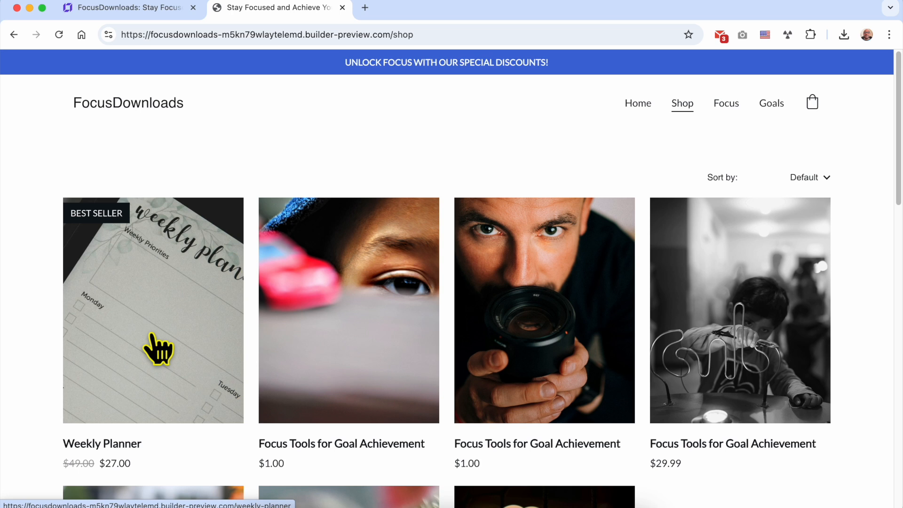
pyautogui.click(156, 284)
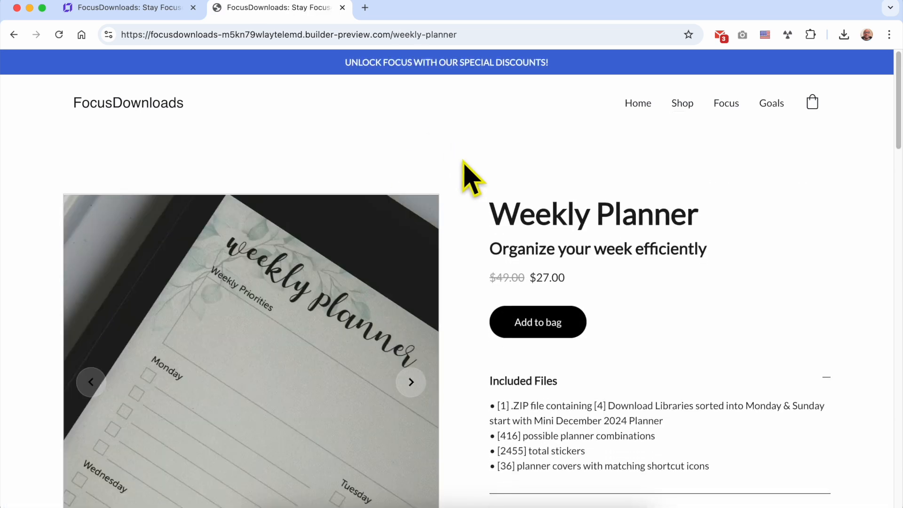
# Check the title, subtitle, original price and sale price on the live Weekly Planner page
pyautogui.scroll(-1, 487, 253)
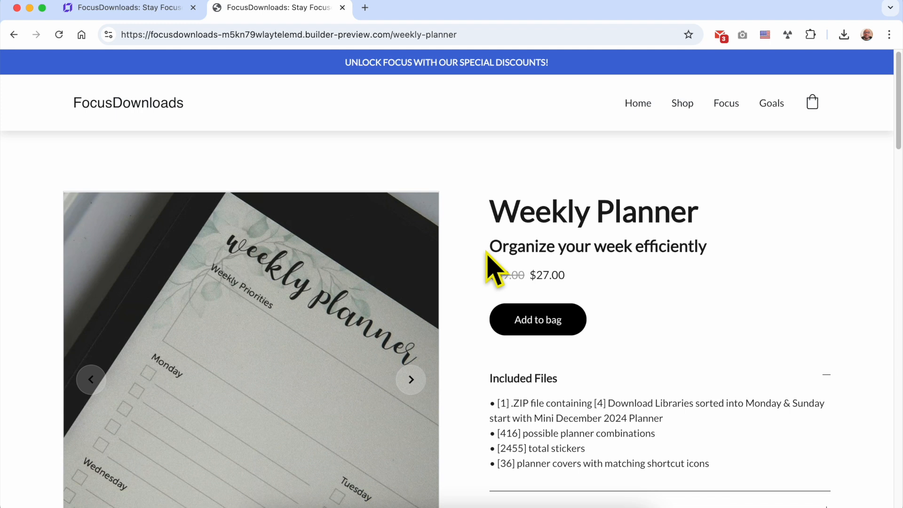
pyautogui.tripleClick(540, 211)
pyautogui.scroll(-1, 580, 226)
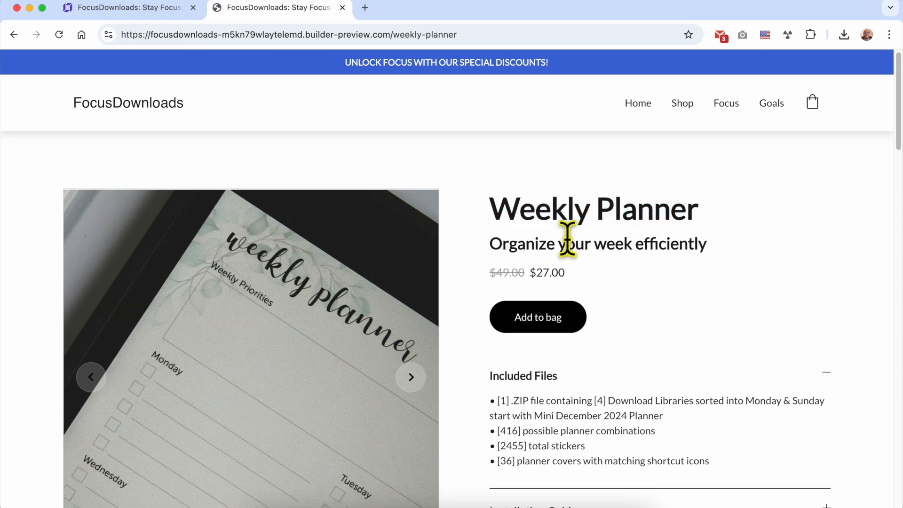
pyautogui.tripleClick(569, 242)
pyautogui.click(505, 277)
pyautogui.moveTo(531, 272); pyautogui.dragTo(565, 273)
# Go through the Included Files, Installation Guide and 6 month Money-Back Guarantee sections on the product page
pyautogui.scroll(-3, 611, 273)
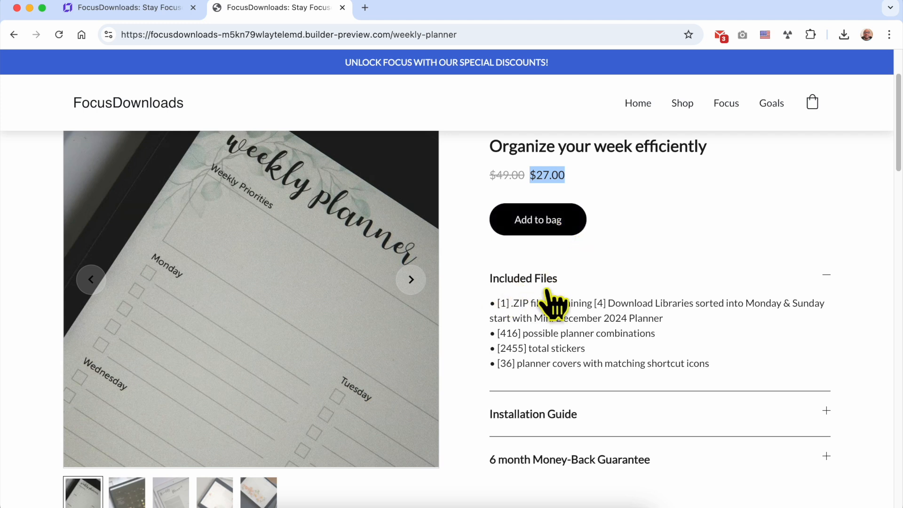
pyautogui.click(528, 284)
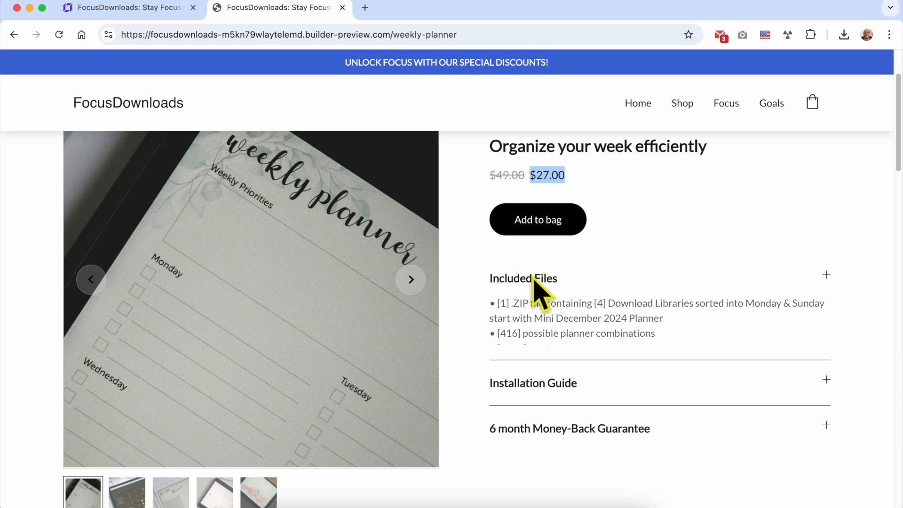
pyautogui.click(538, 294)
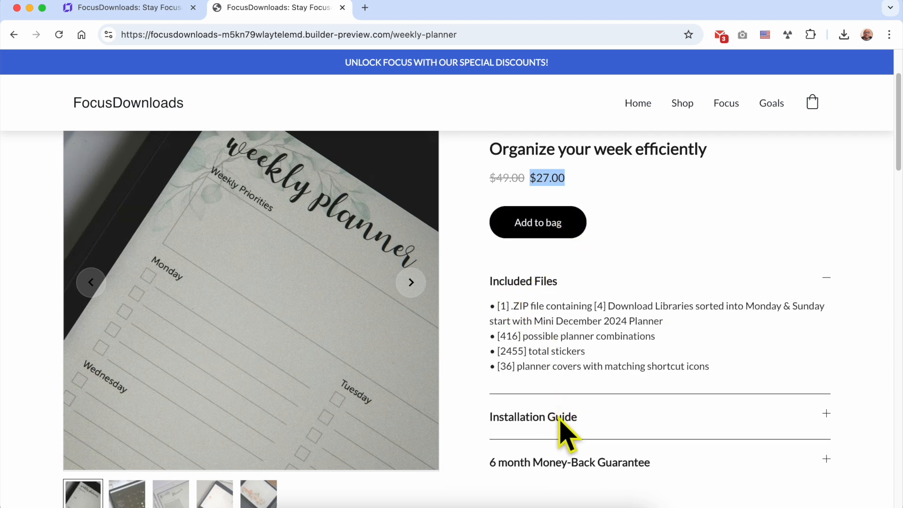
pyautogui.click(562, 414)
pyautogui.click(570, 401)
pyautogui.scroll(-1, 575, 416)
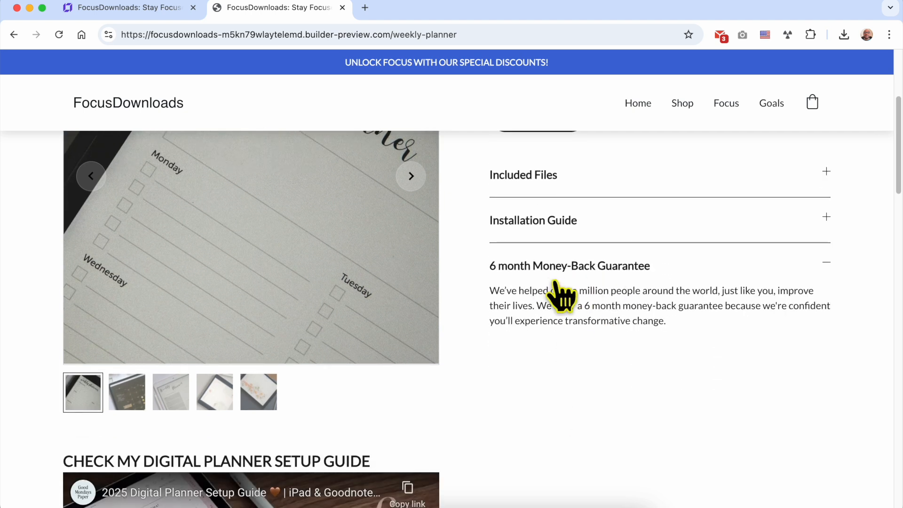
# Advance through all the Weekly Planner gallery images until the first one returns
pyautogui.scroll(5, 545, 301)
pyautogui.click(410, 376)
pyautogui.scroll(-2, 413, 386)
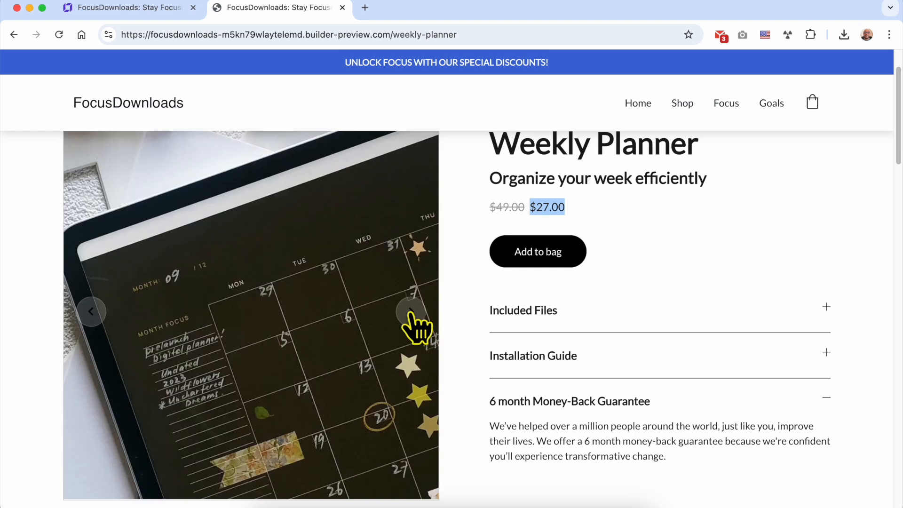
pyautogui.click(410, 313)
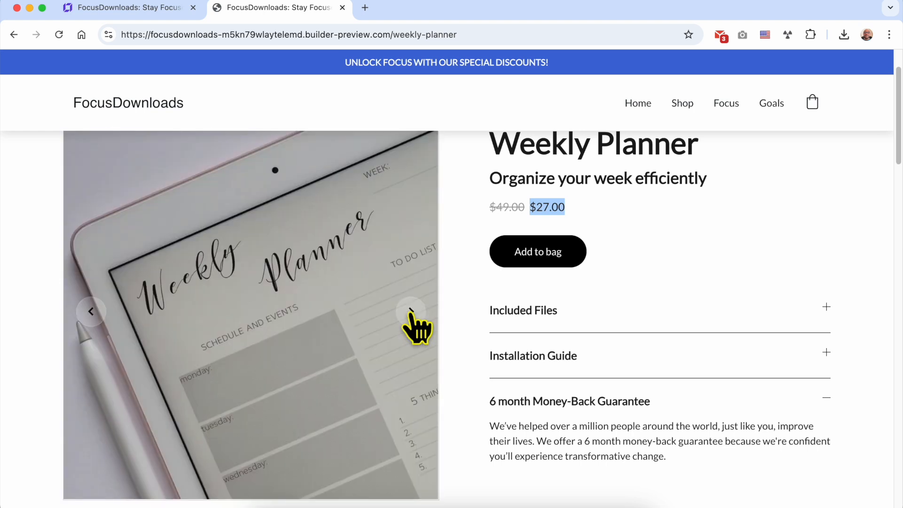
pyautogui.click(410, 313)
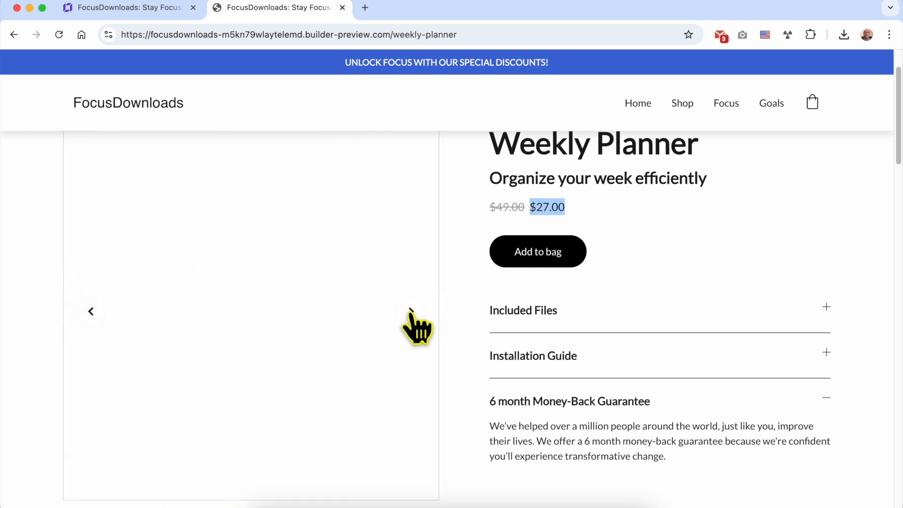
pyautogui.click(410, 313)
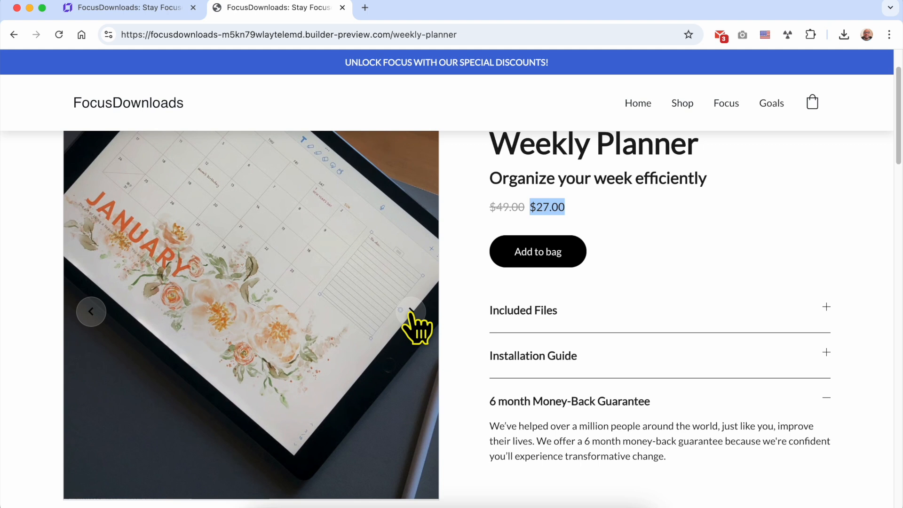
pyautogui.click(410, 313)
# View individual product images through their thumbnails, ending on the January calendar image
pyautogui.scroll(-5, 414, 324)
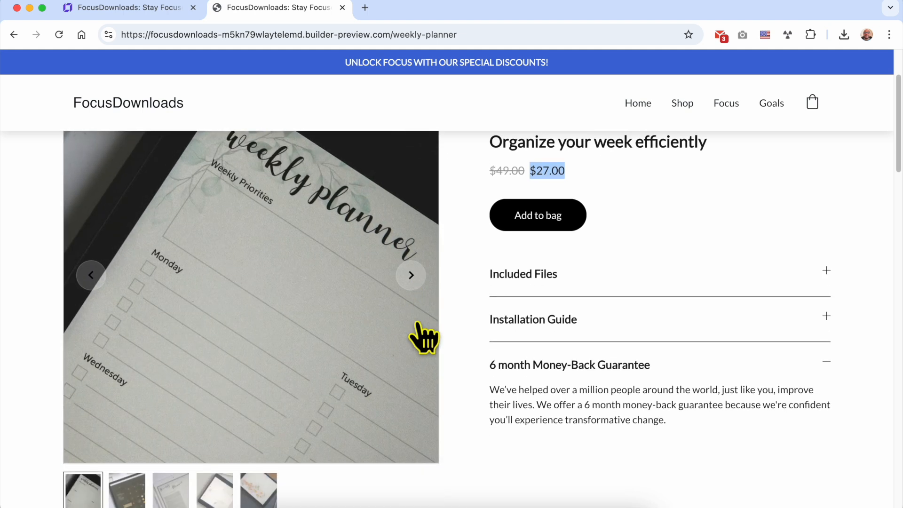
pyautogui.click(136, 301)
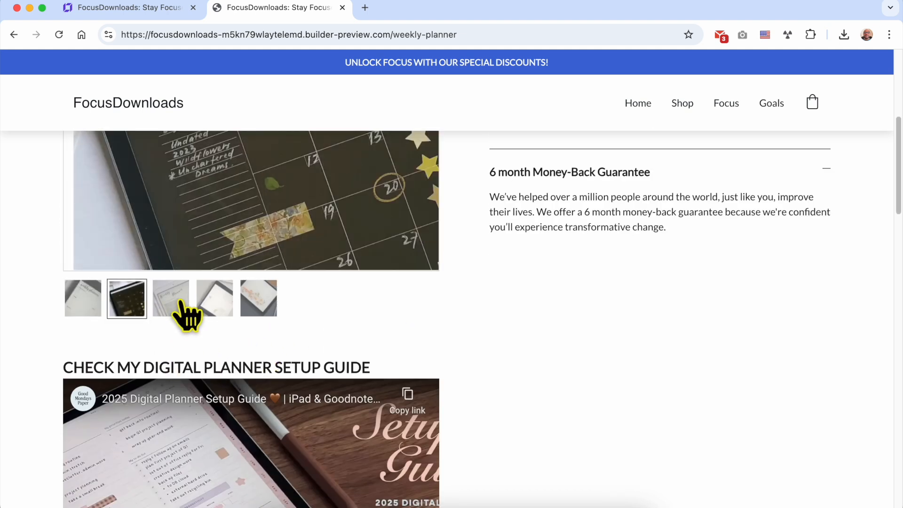
pyautogui.scroll(1, 185, 312)
pyautogui.click(216, 346)
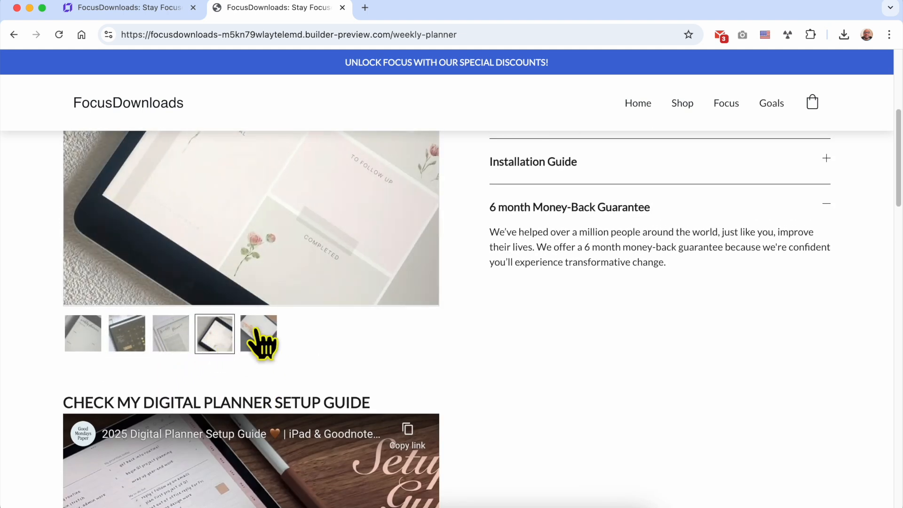
pyautogui.scroll(1, 261, 348)
pyautogui.click(261, 369)
# Examine the product description, including the setup guide heading, embedded video and descriptive paragraph
pyautogui.scroll(-8, 499, 333)
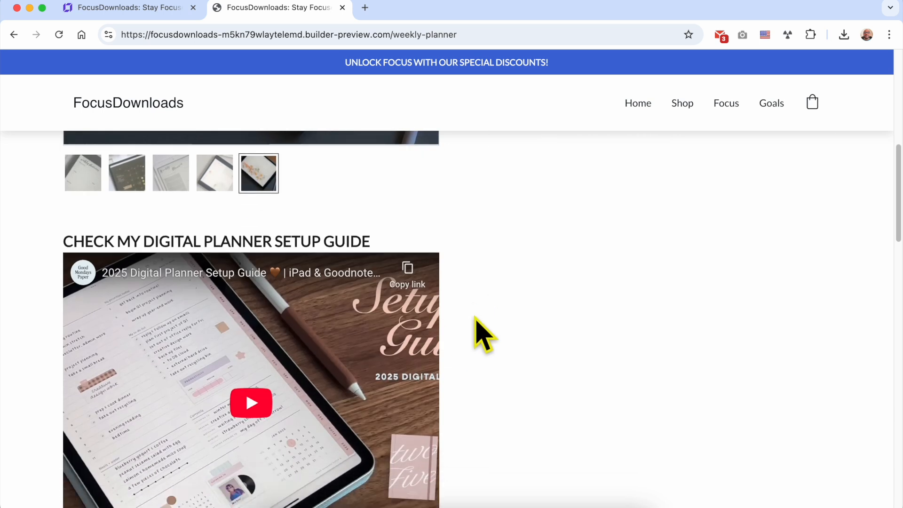
pyautogui.scroll(-4, 425, 376)
pyautogui.scroll(8, 215, 306)
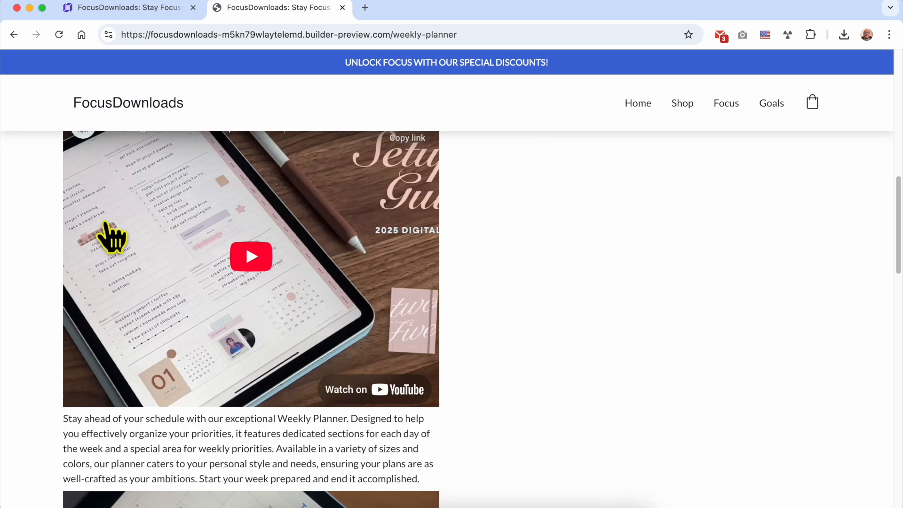
pyautogui.tripleClick(114, 265)
pyautogui.scroll(-3, 333, 372)
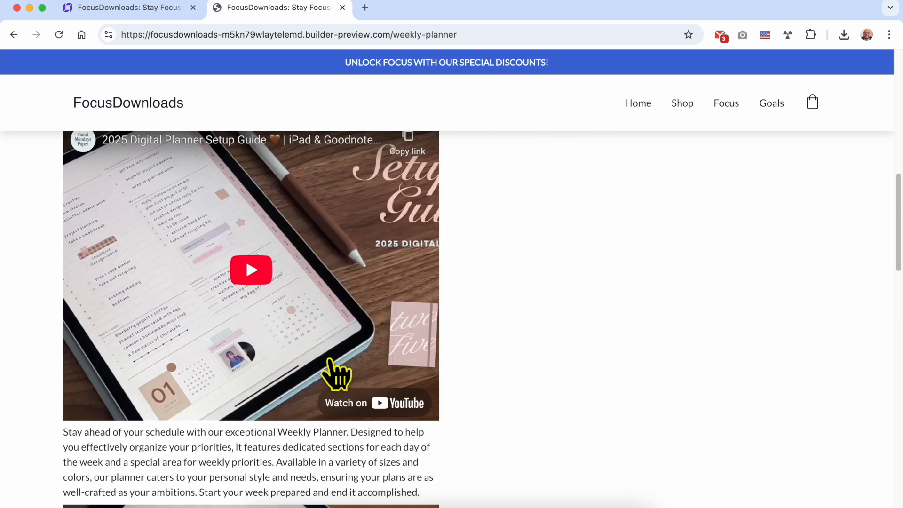
pyautogui.scroll(-5, 258, 312)
pyautogui.tripleClick(161, 207)
pyautogui.scroll(-2, 236, 343)
# Examine the "You may also like" related products section and its page navigation below the description
pyautogui.scroll(-14, 244, 362)
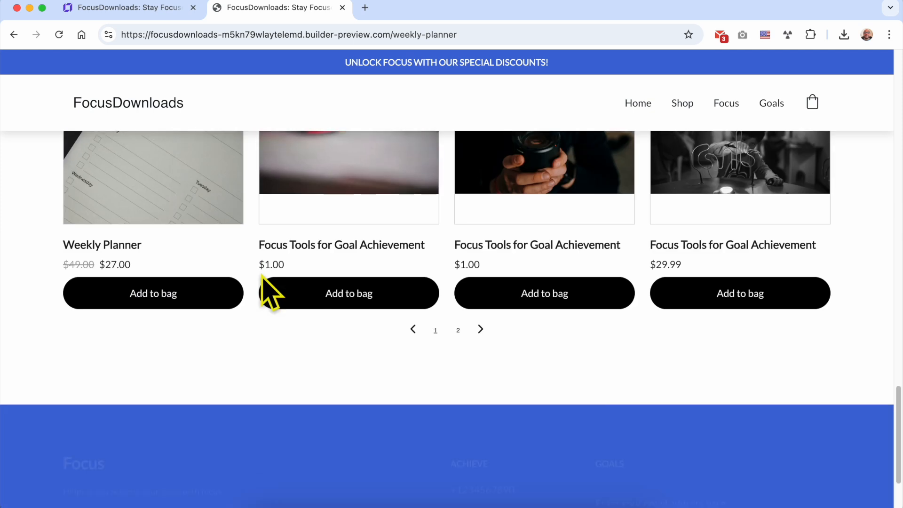
pyautogui.scroll(5, 268, 288)
pyautogui.tripleClick(193, 221)
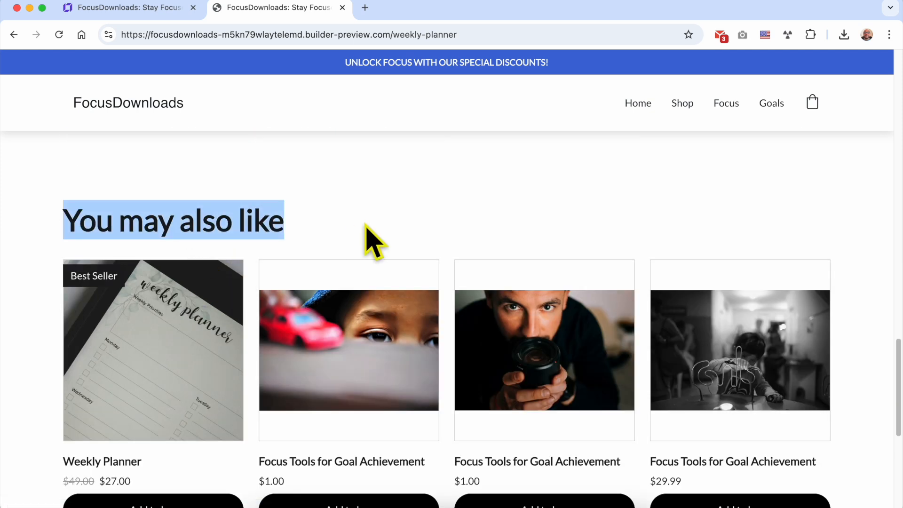
pyautogui.click(369, 238)
pyautogui.scroll(-1, 393, 373)
pyautogui.scroll(-3, 399, 386)
pyautogui.click(403, 390)
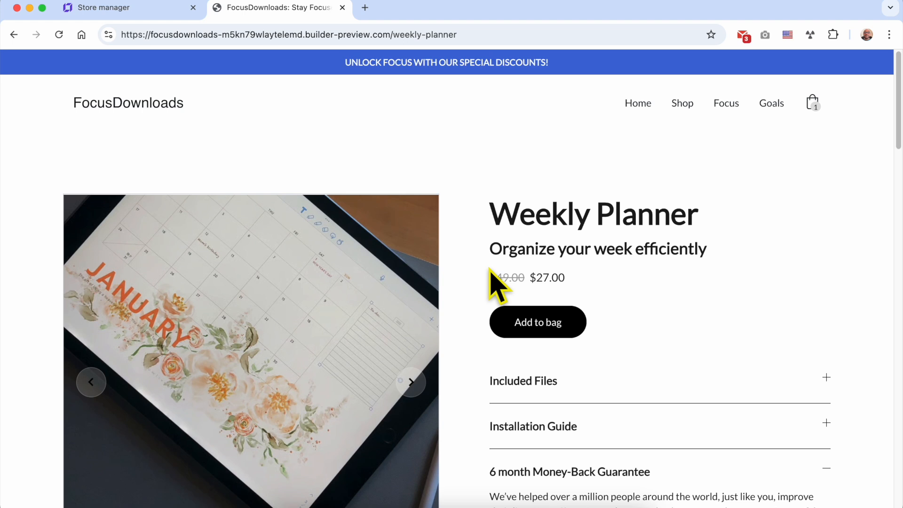
# Look over the purchase area and info sections on the Weekly Planner page
pyautogui.scroll(-3, 490, 269)
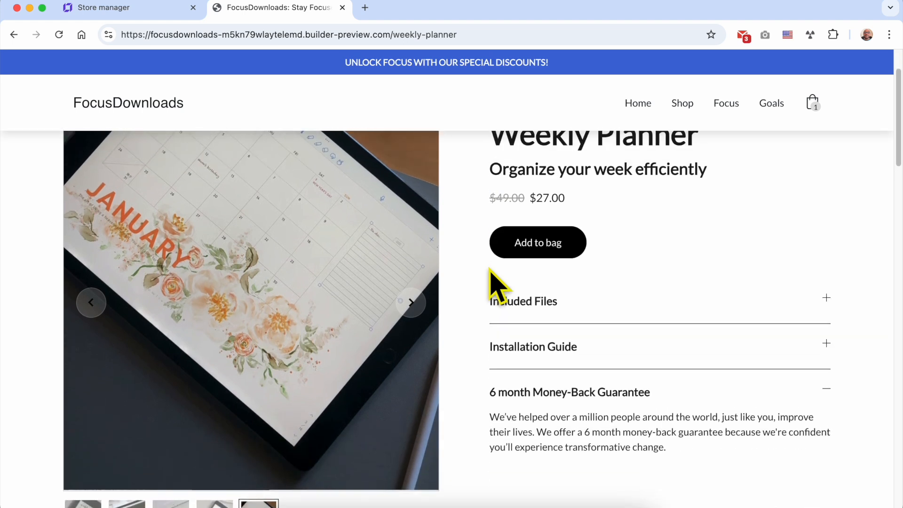